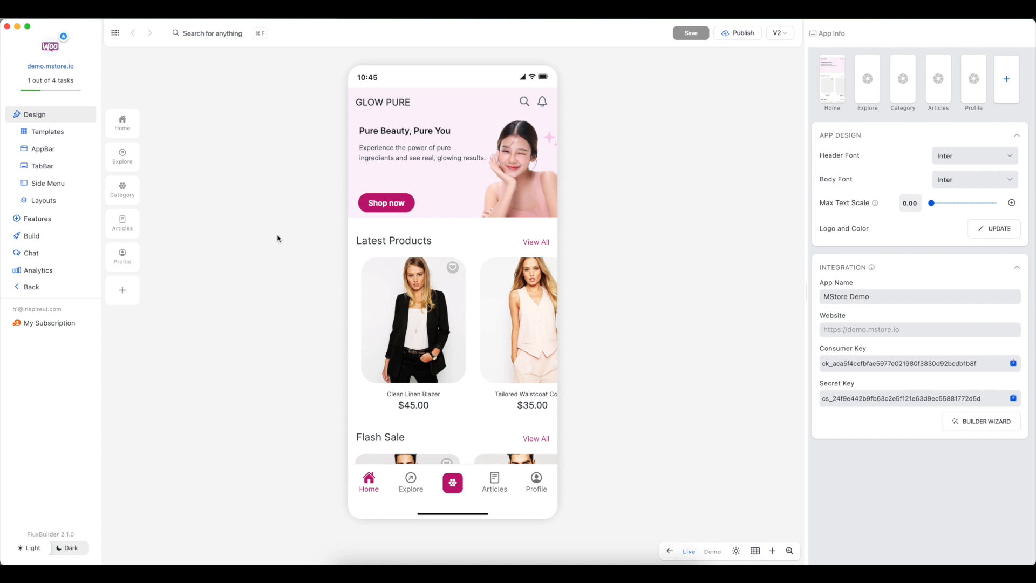
# Step: Open the Latest Products section of the Home layout and set its type to Banner Slider
pyautogui.click(125, 134)
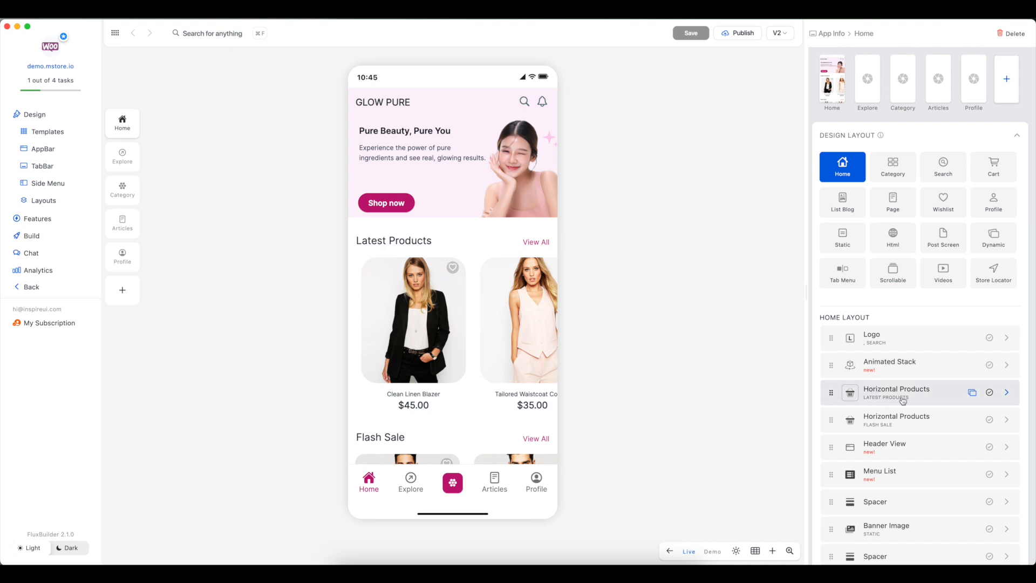
pyautogui.click(1007, 392)
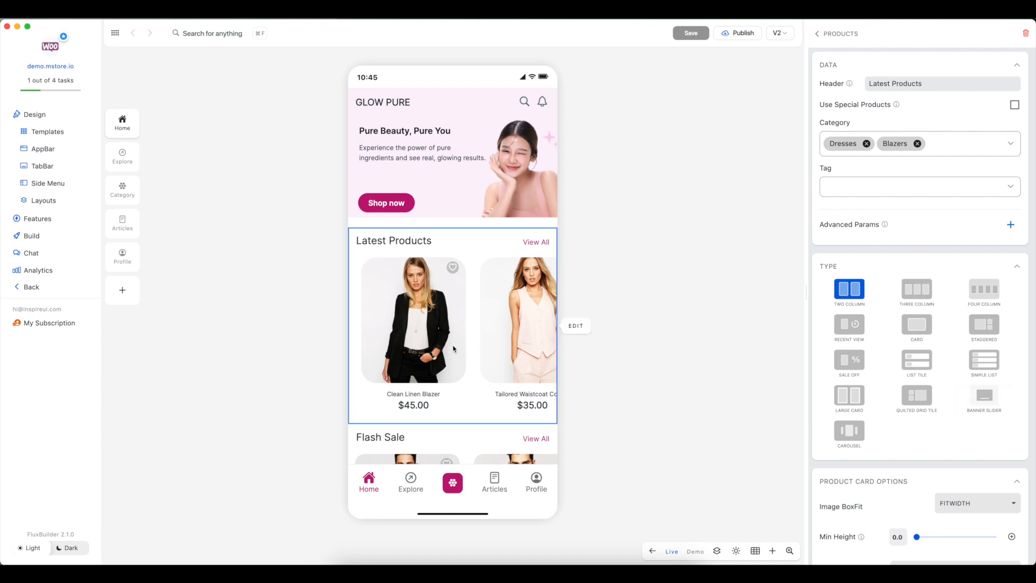
pyautogui.click(984, 405)
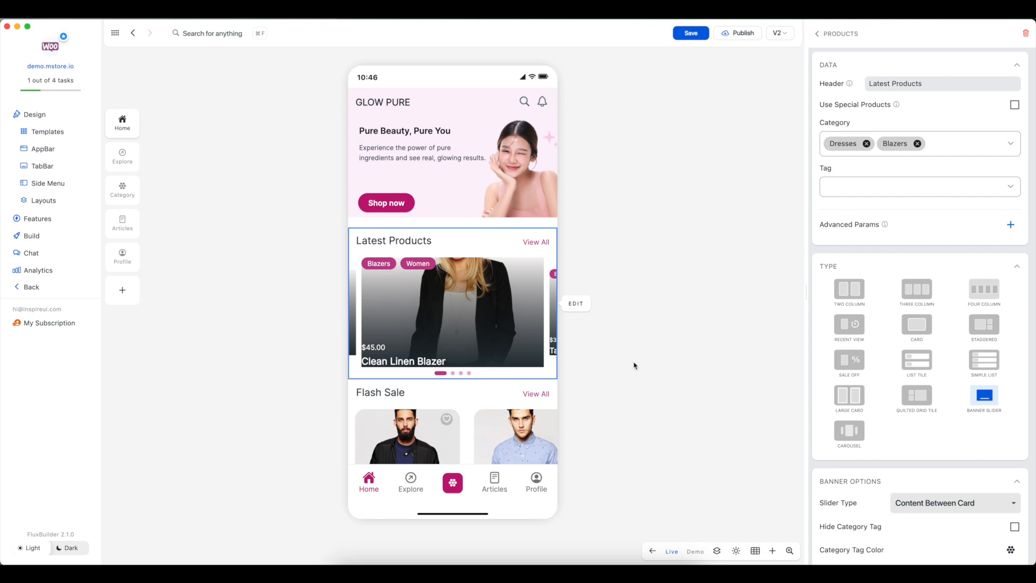
# Step: Compare the Content Between Card and Content End Card slider types, ending with Content End Card selected
pyautogui.moveTo(914, 471); pyautogui.dragTo(920, 259)
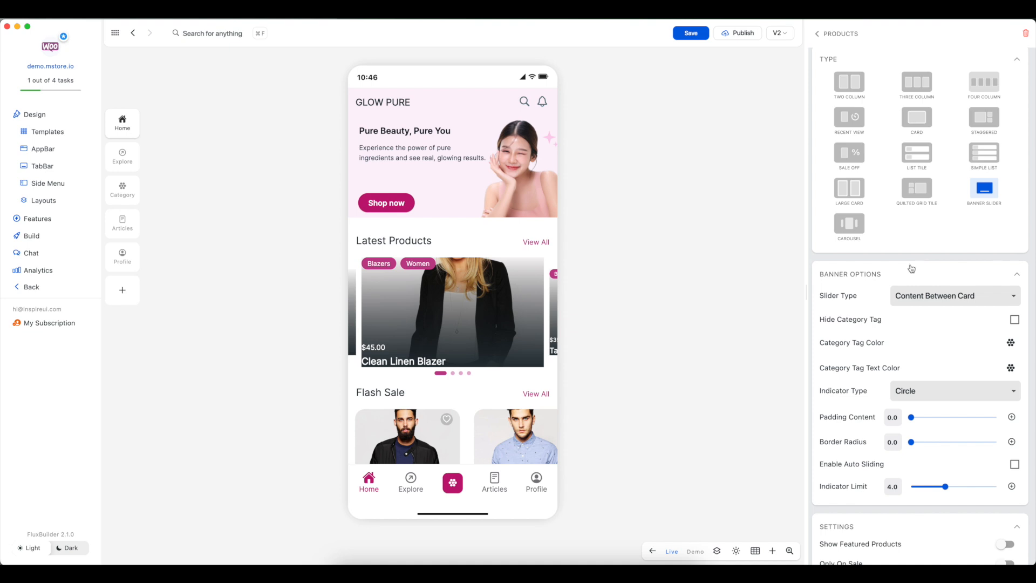
pyautogui.click(918, 297)
pyautogui.click(920, 320)
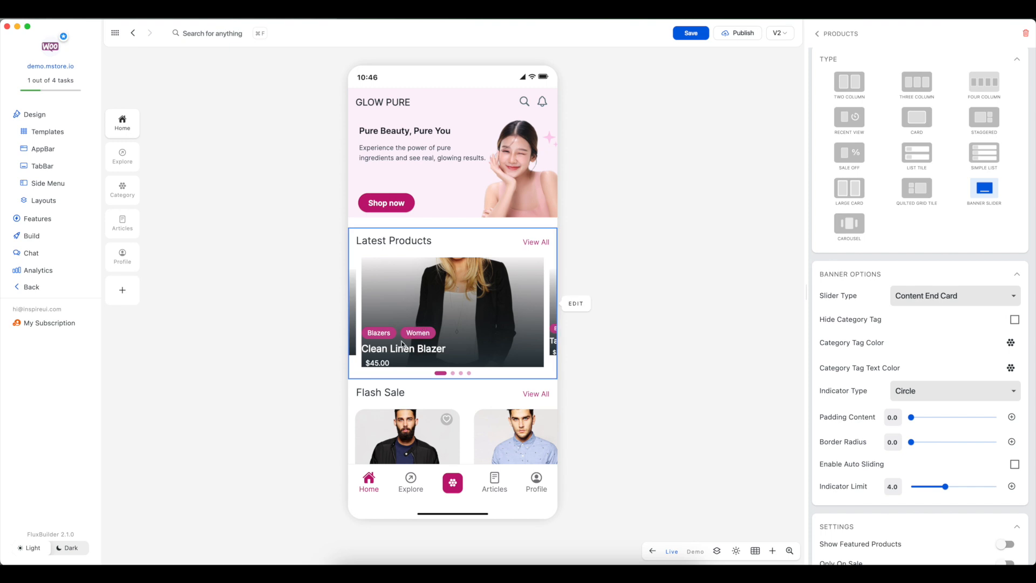
pyautogui.click(939, 296)
pyautogui.click(936, 283)
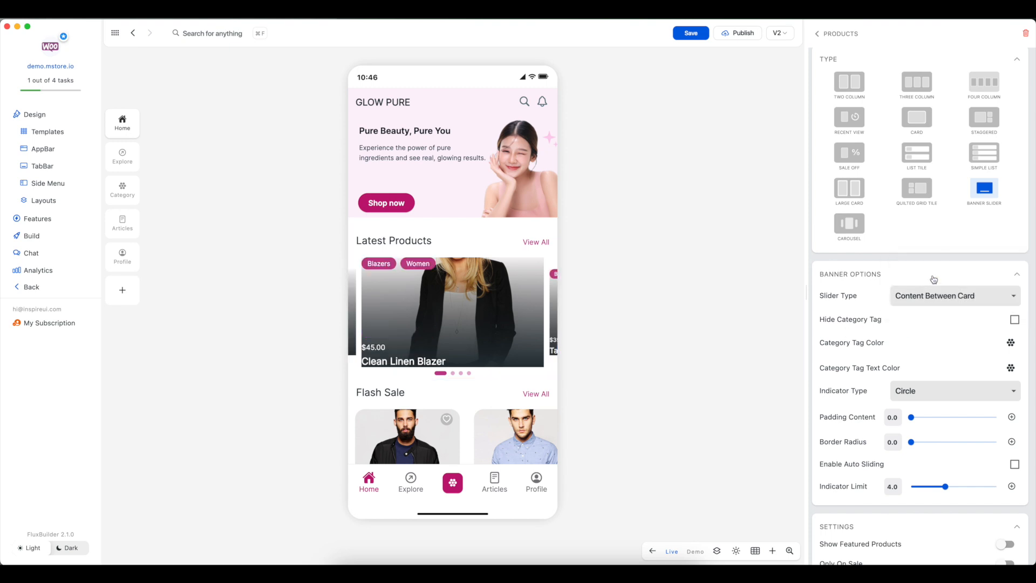
pyautogui.click(937, 298)
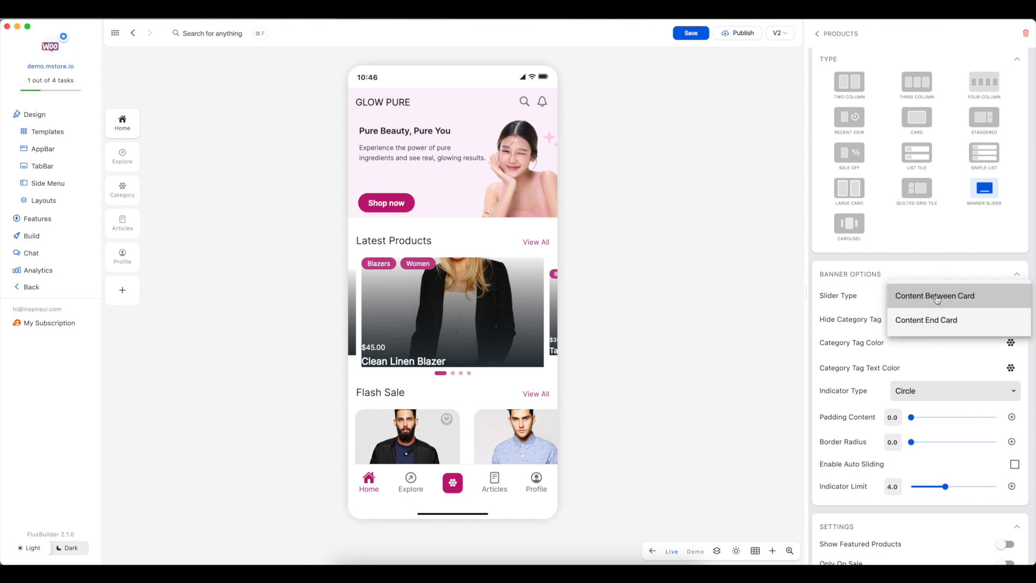
pyautogui.click(938, 317)
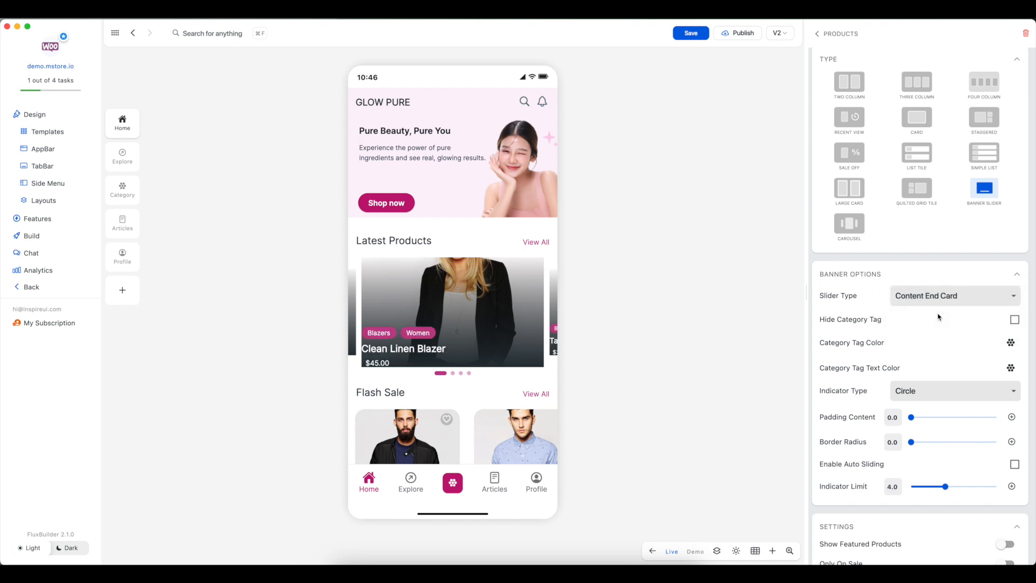
# Step: Try hiding the category tag, restore it, and try the category tag color 0xFFFFC107 before clearing it
pyautogui.click(1015, 320)
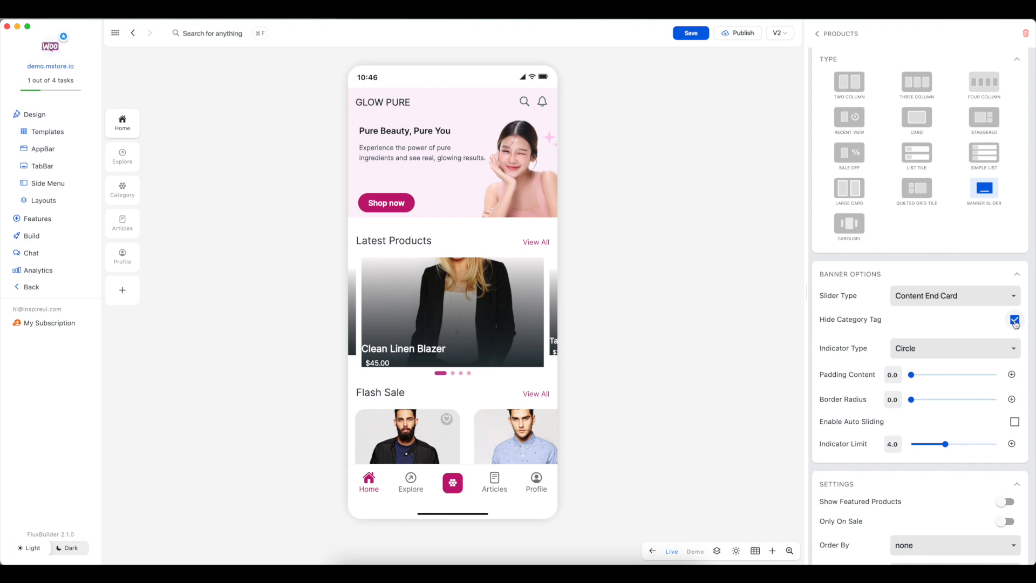
pyautogui.click(1014, 321)
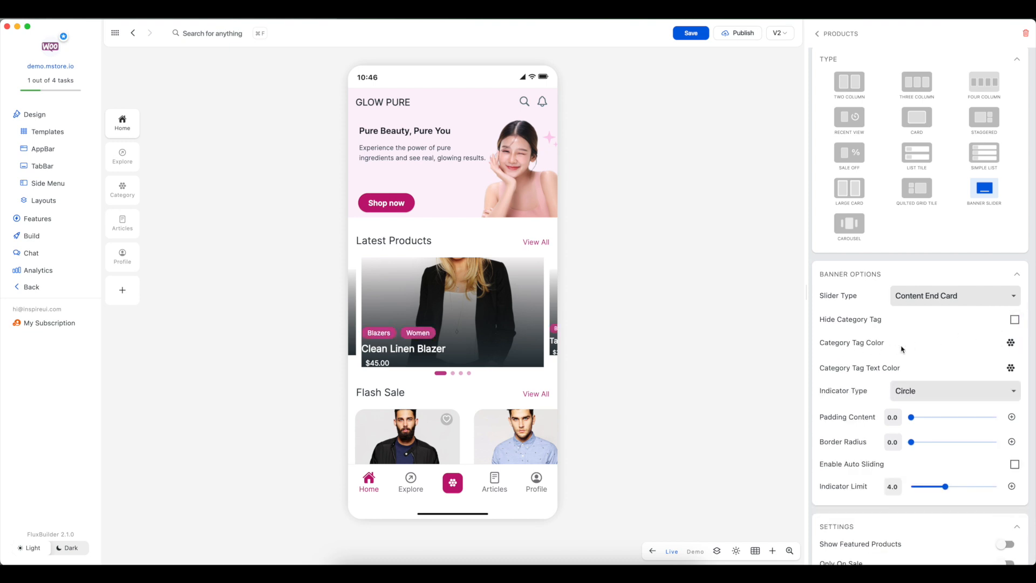
pyautogui.click(1010, 344)
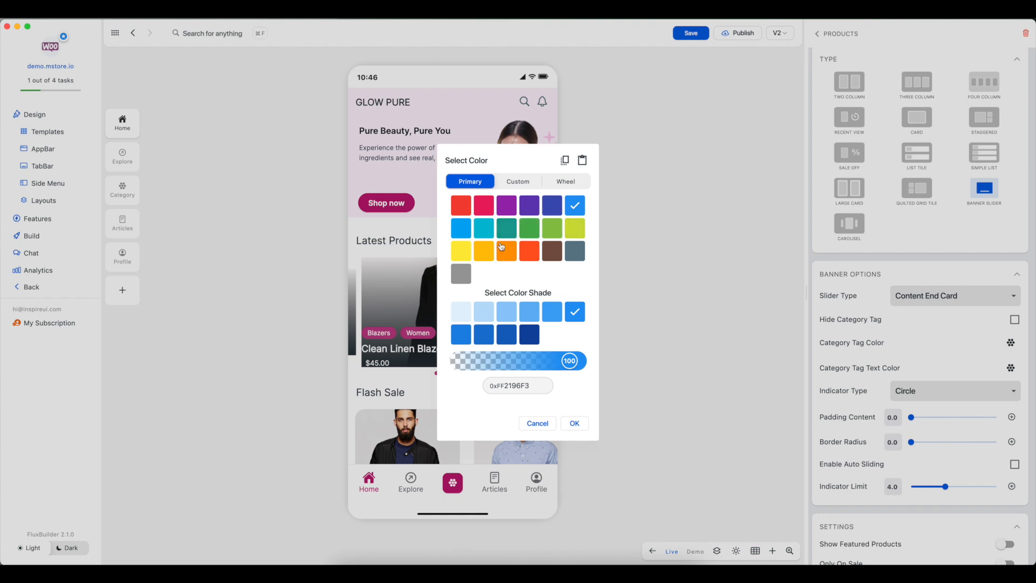
pyautogui.click(484, 250)
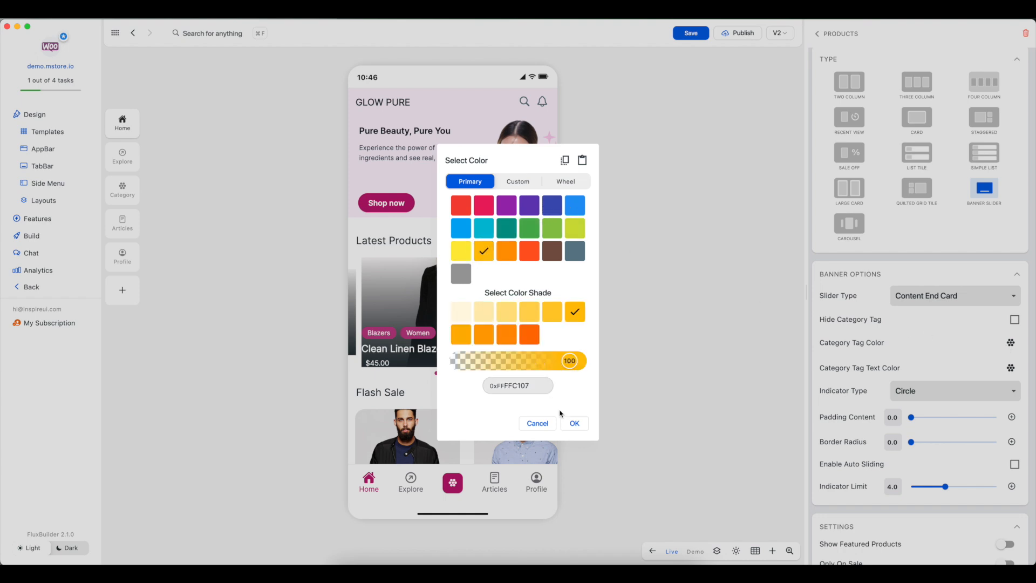
pyautogui.click(571, 422)
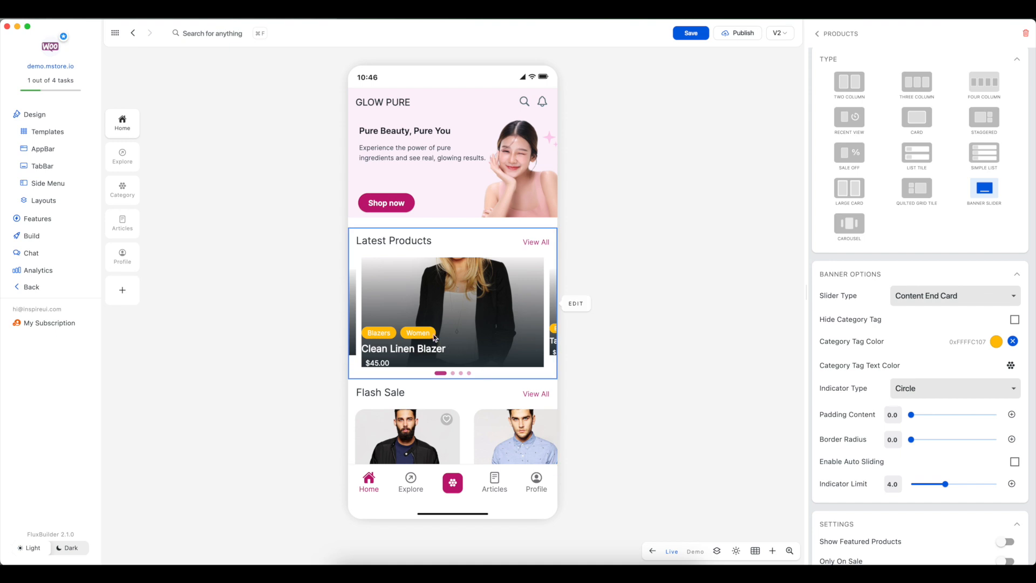
pyautogui.click(1012, 343)
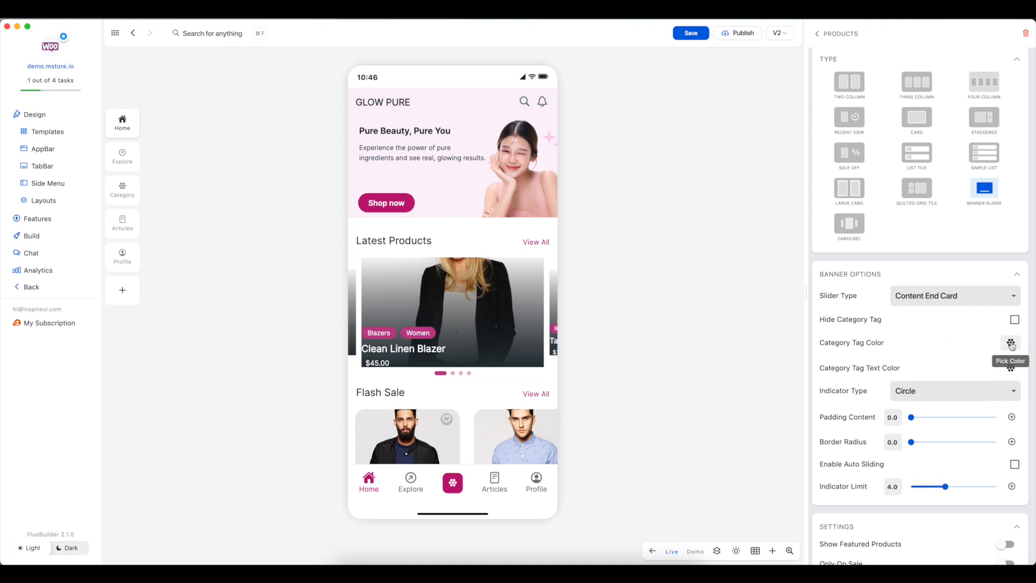
# Step: Try the category tag text color 0xFF03A9F4 and clear it again
pyautogui.click(1011, 371)
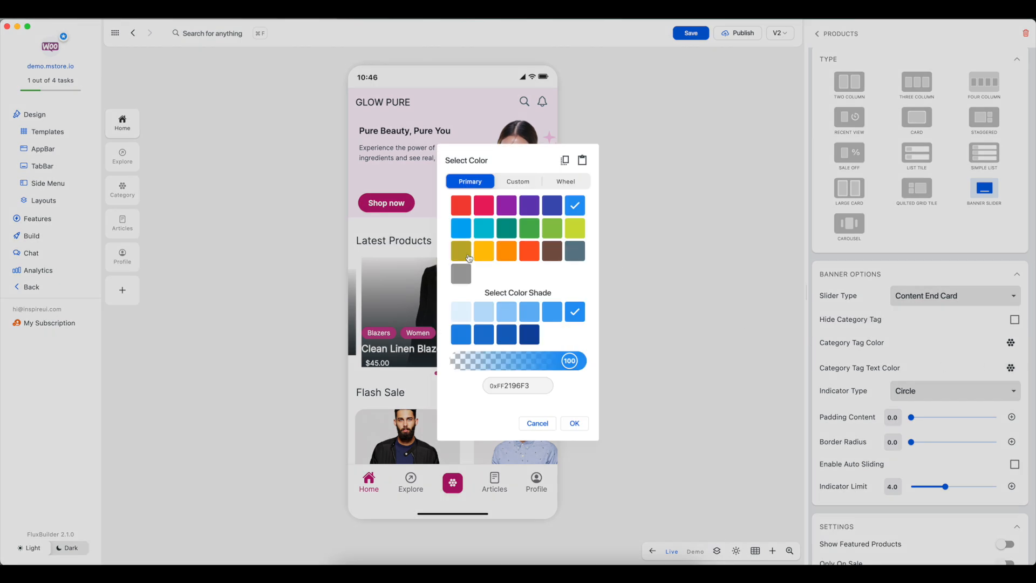
pyautogui.click(466, 237)
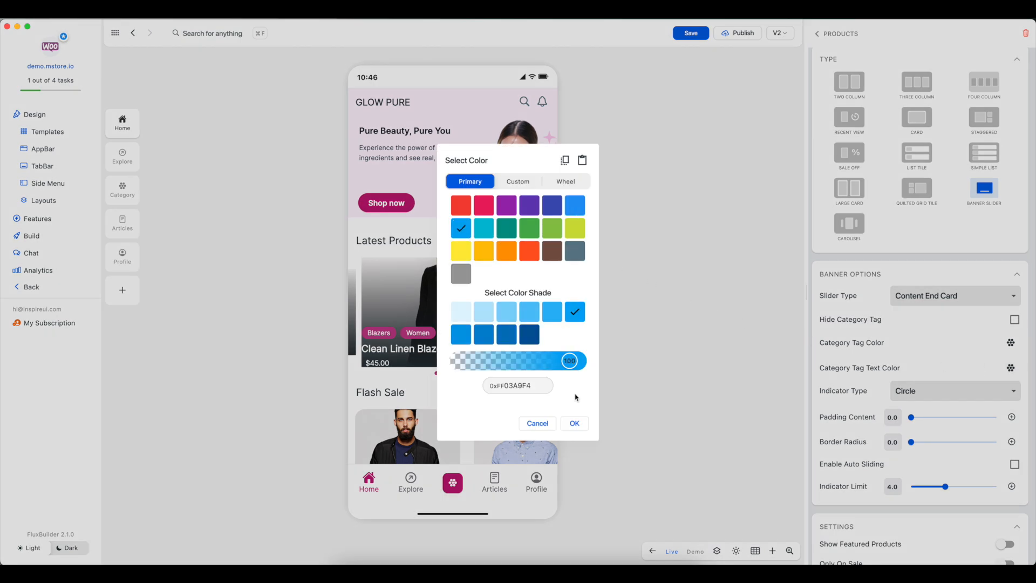
pyautogui.click(575, 424)
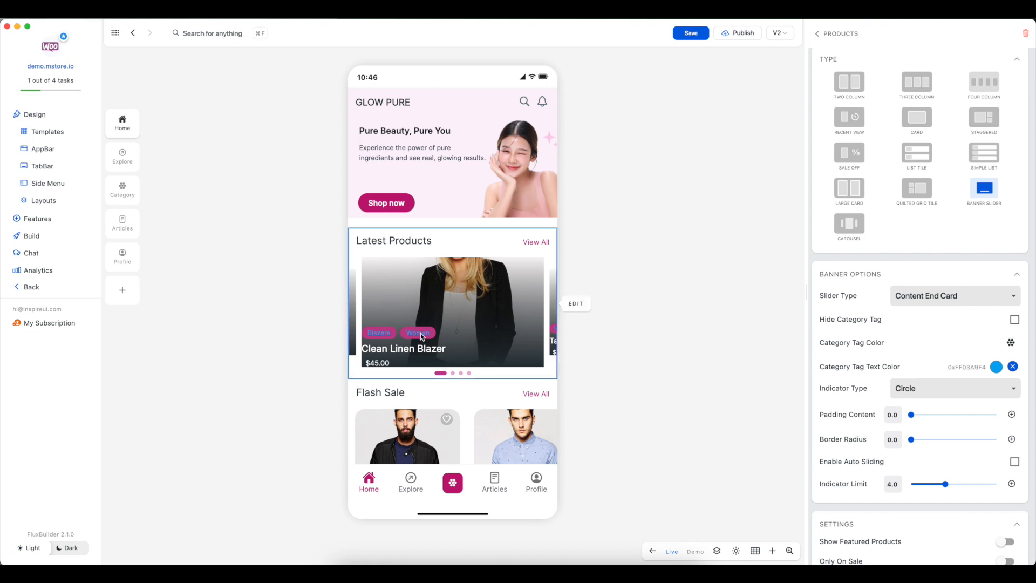
pyautogui.click(1013, 367)
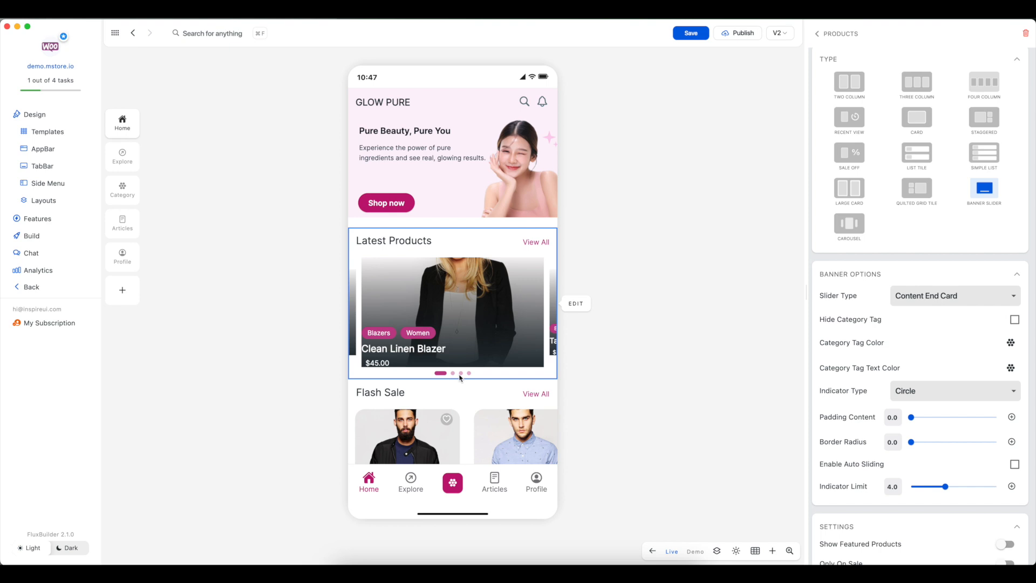
# Step: Try the Line indicator type and swipe forward through the Latest Products banner in the preview
pyautogui.click(926, 398)
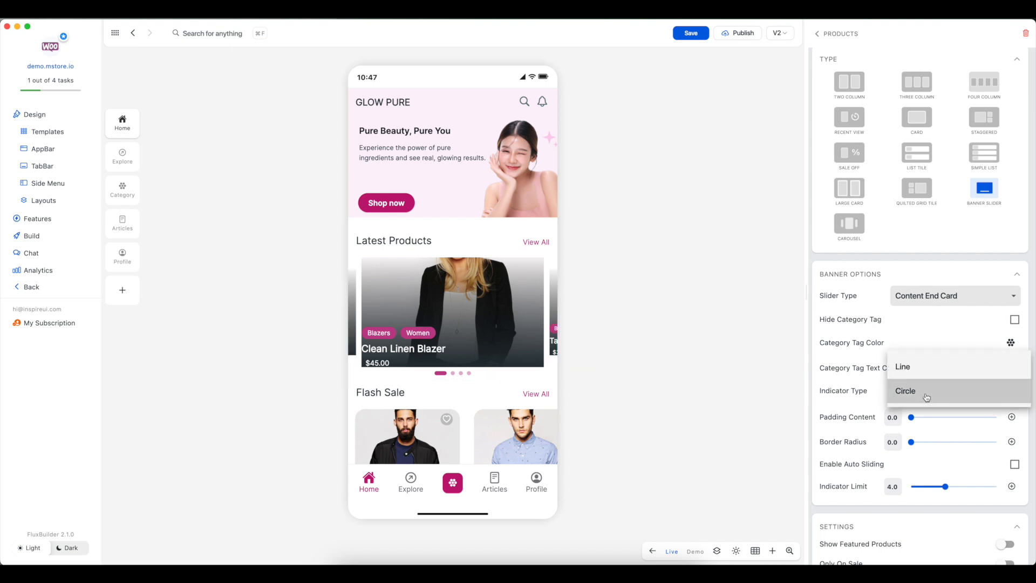
pyautogui.click(919, 370)
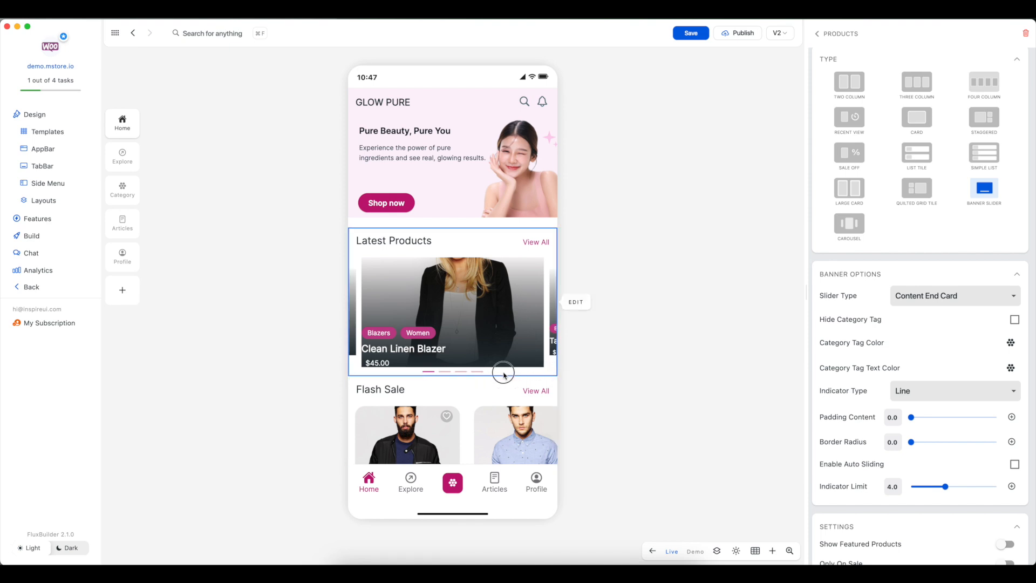
pyautogui.moveTo(549, 367); pyautogui.dragTo(384, 376)
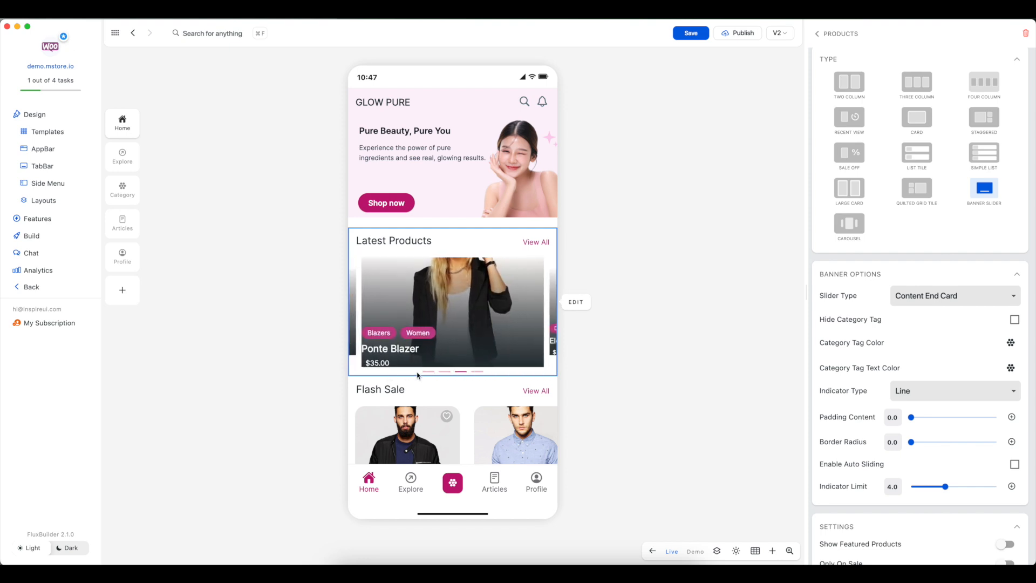
# Step: Restore the Circle indicator type and swipe the Latest Products banner back to the first product
pyautogui.click(943, 400)
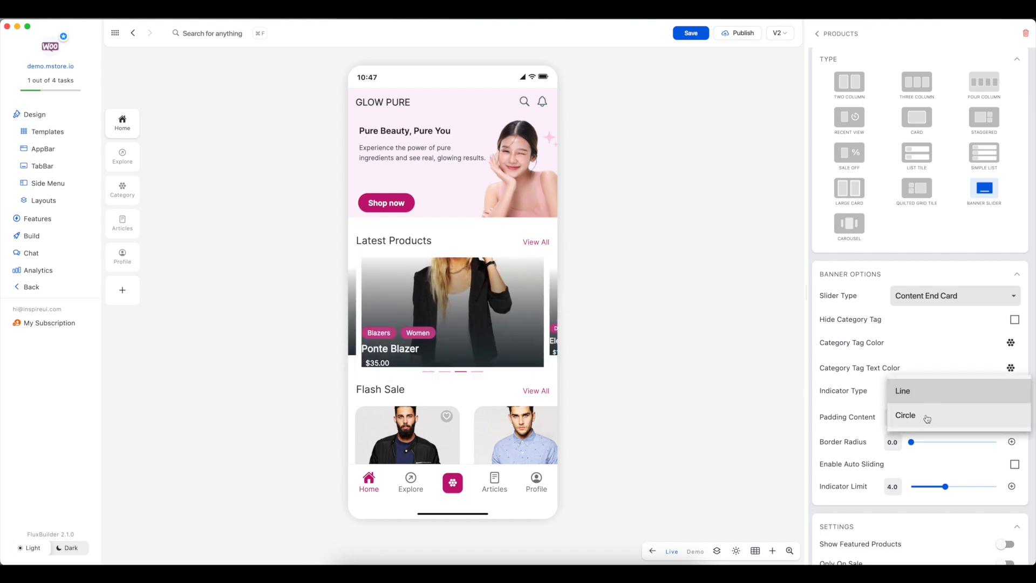
pyautogui.click(925, 418)
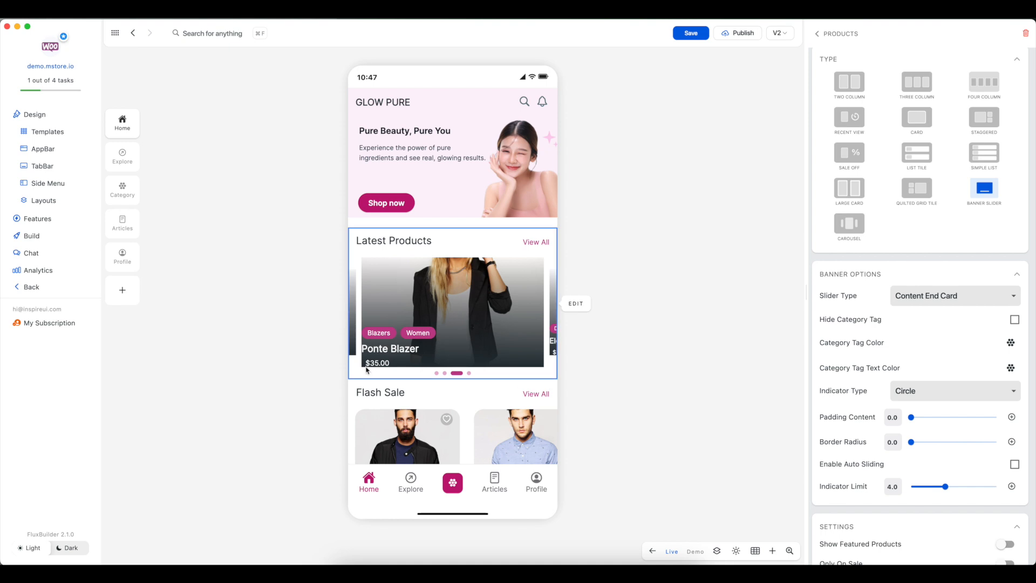
pyautogui.moveTo(355, 367); pyautogui.dragTo(479, 367)
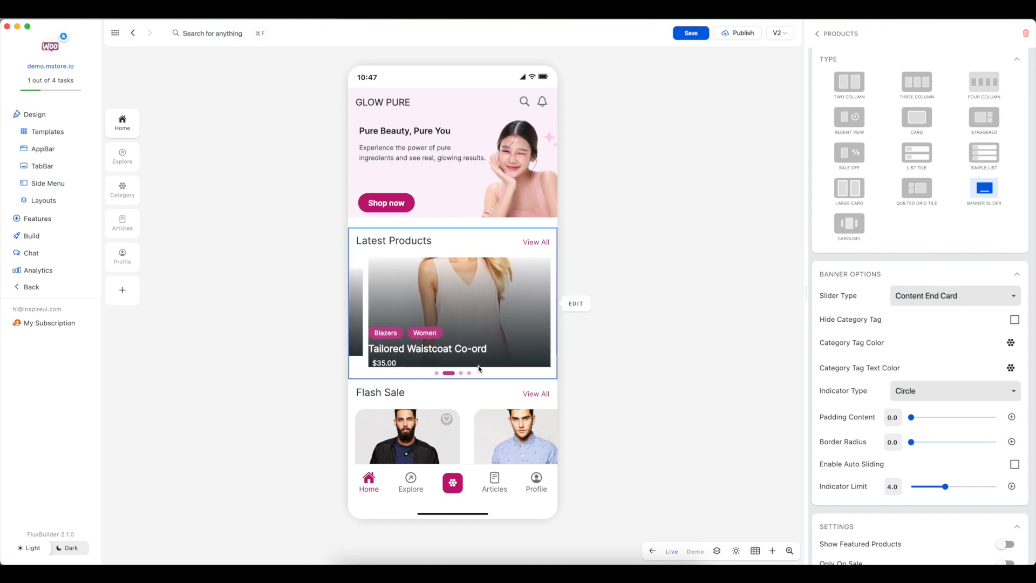
pyautogui.moveTo(351, 368); pyautogui.dragTo(521, 369)
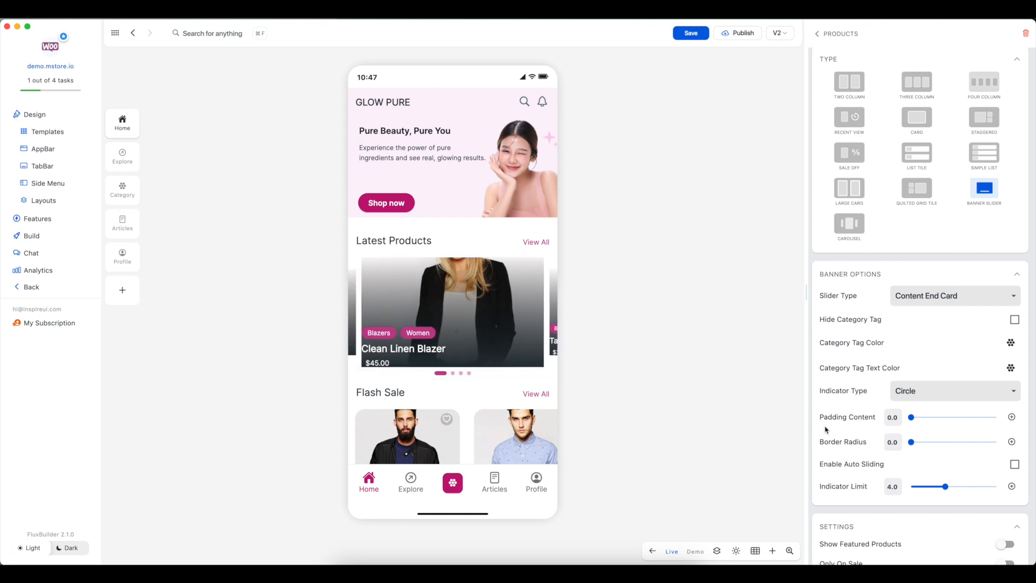
# Step: Set the banner's content padding to 12.9 and its border radius to 21.2
pyautogui.moveTo(918, 420); pyautogui.dragTo(927, 421)
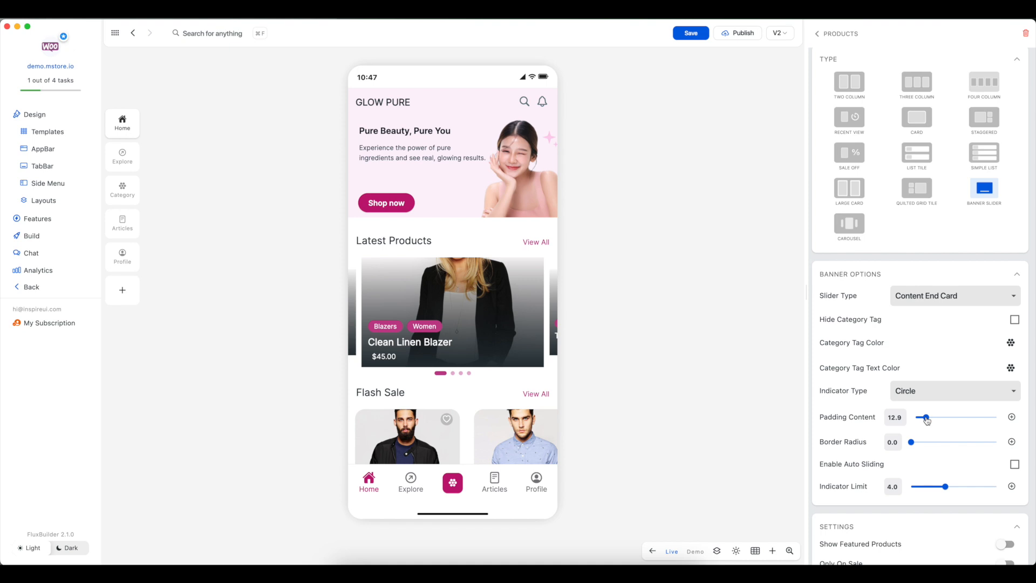
pyautogui.click(931, 443)
# Step: Try an indicator limit of 2 before returning it to 4, and preview auto sliding before disabling it
pyautogui.click(928, 486)
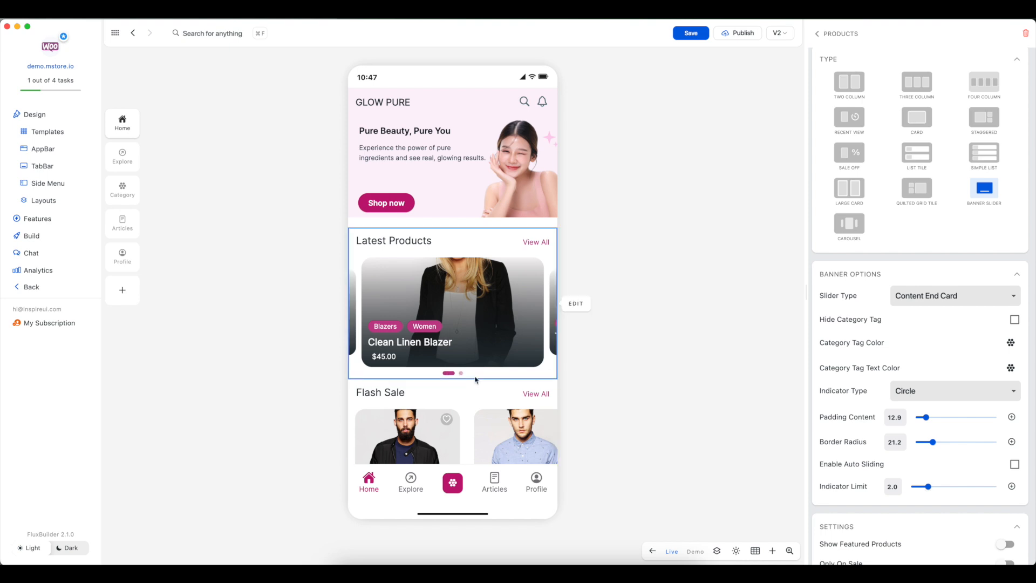
pyautogui.click(975, 487)
pyautogui.moveTo(971, 487); pyautogui.dragTo(950, 489)
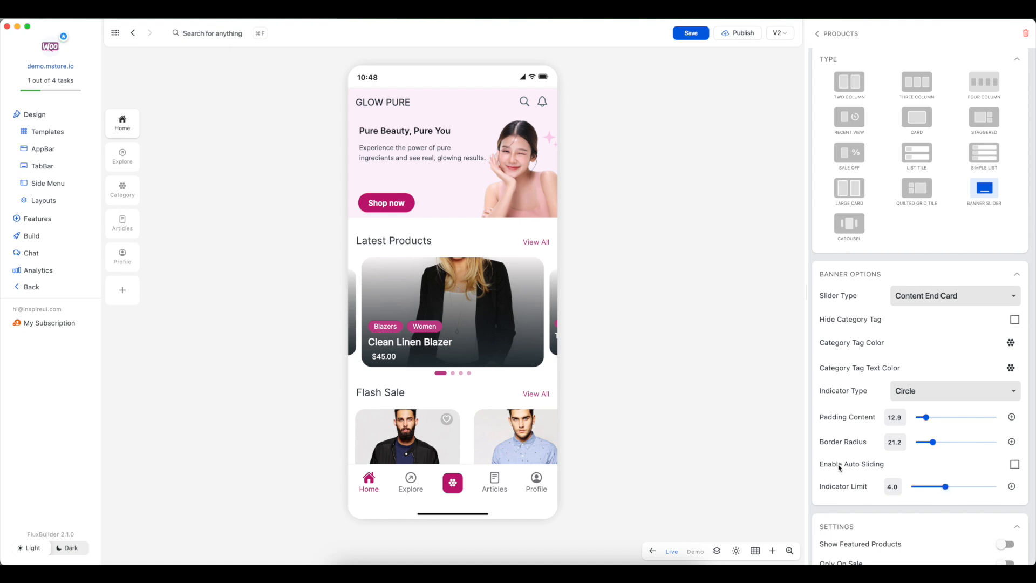
pyautogui.click(1015, 465)
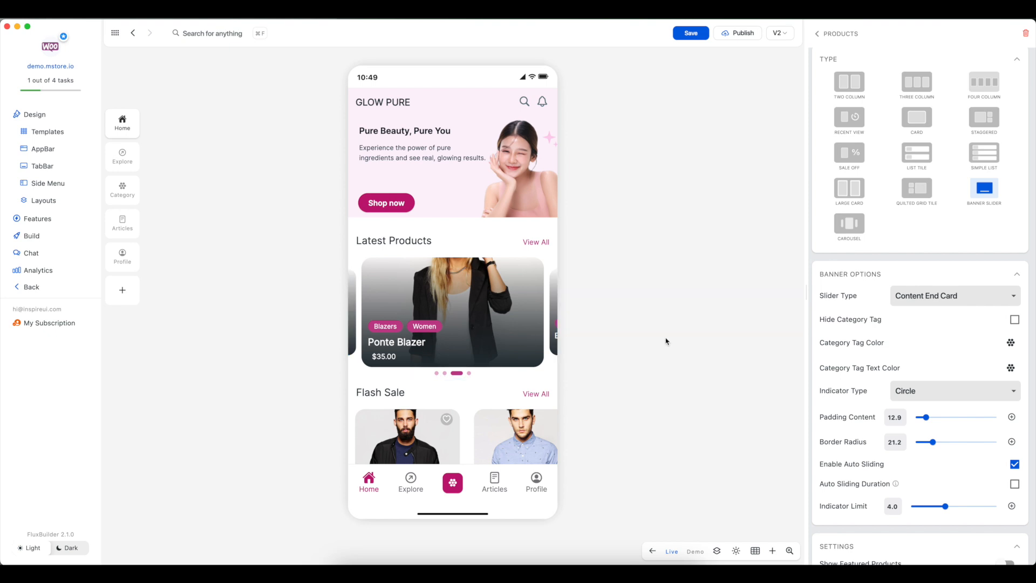
pyautogui.click(1015, 465)
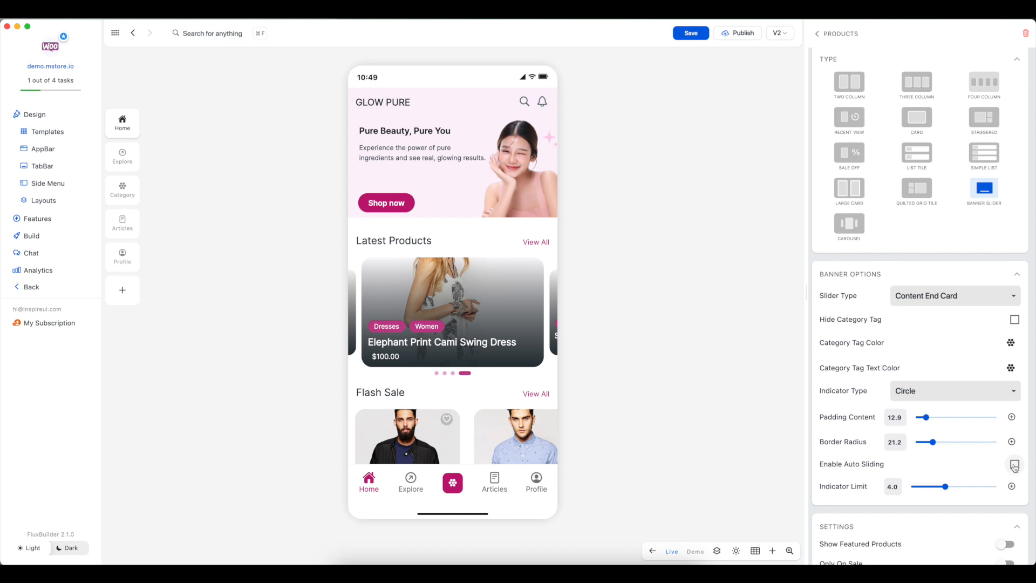
# Step: Change the Latest Products type to Carousel and swipe through its products in the preview
pyautogui.click(854, 227)
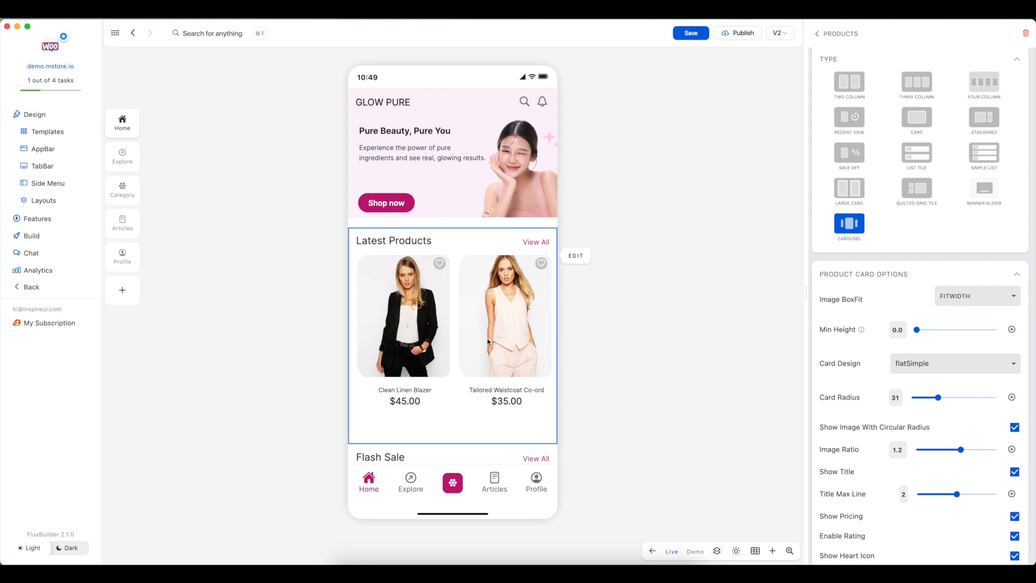
pyautogui.moveTo(511, 345); pyautogui.dragTo(425, 347)
pyautogui.moveTo(523, 348); pyautogui.dragTo(424, 347)
pyautogui.moveTo(521, 349); pyautogui.dragTo(571, 347)
pyautogui.moveTo(385, 345); pyautogui.dragTo(528, 348)
# Step: Try the flat card design, settle on simpleCard, and set the card radius to 5
pyautogui.click(918, 363)
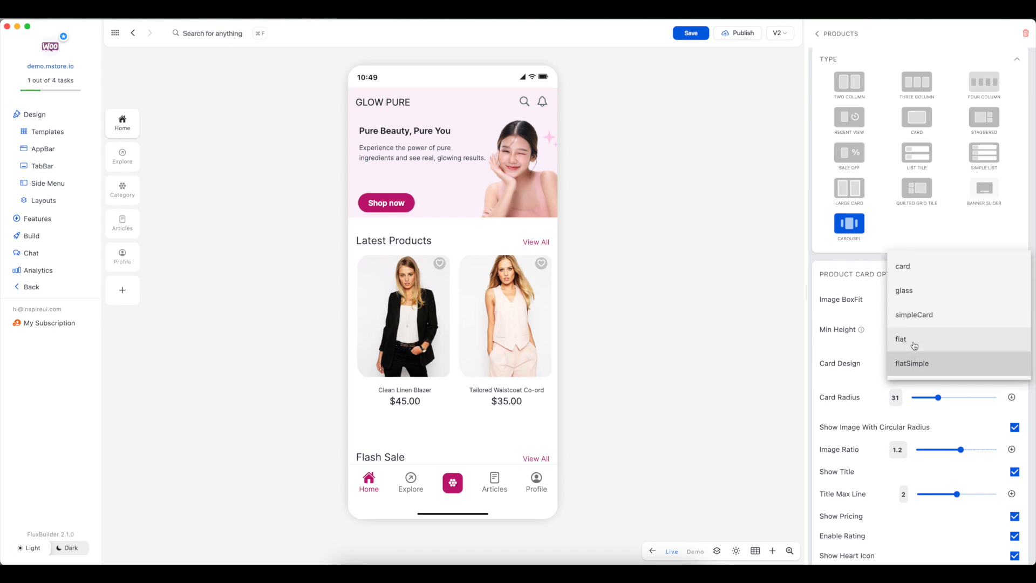
pyautogui.click(915, 344)
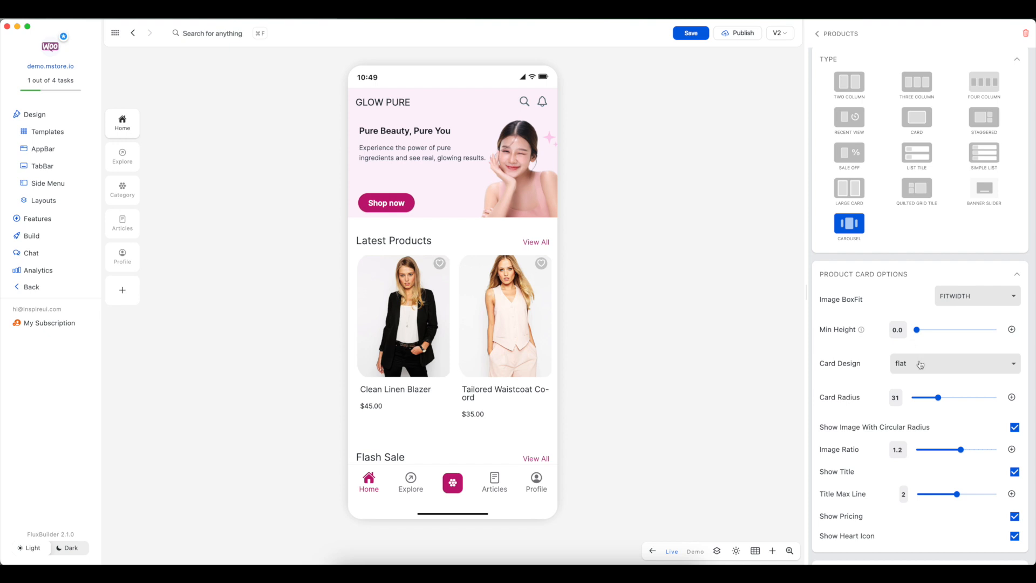
pyautogui.click(920, 365)
pyautogui.click(917, 340)
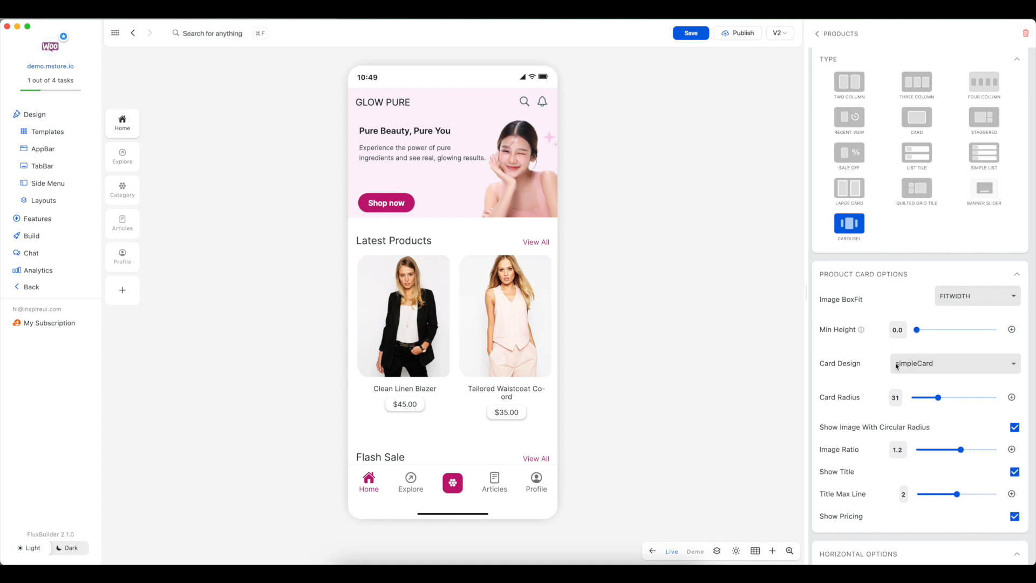
pyautogui.click(915, 400)
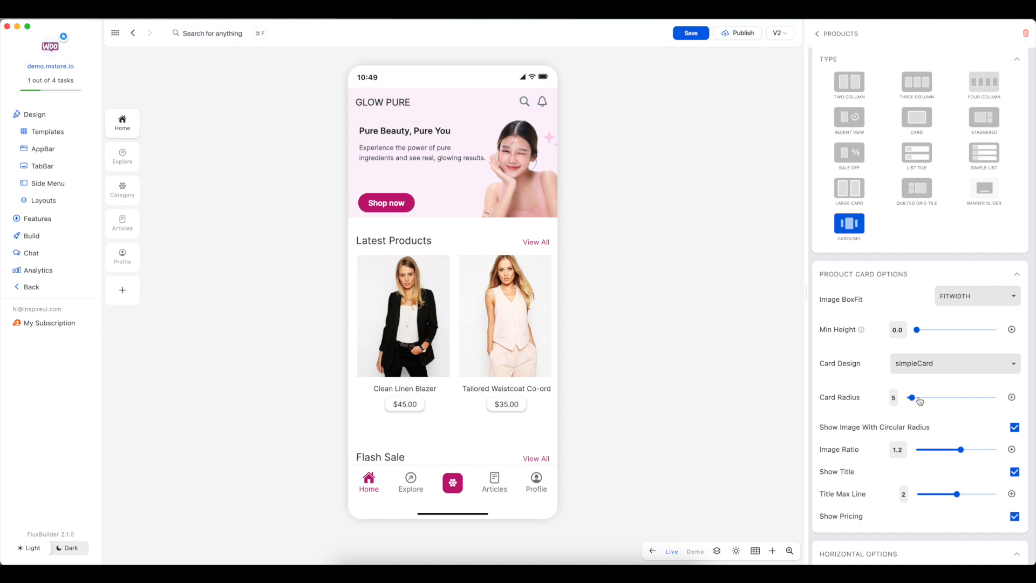
# Step: Set the product cards' corner radius to 36, previewing a radius of 50 along the way
pyautogui.click(953, 400)
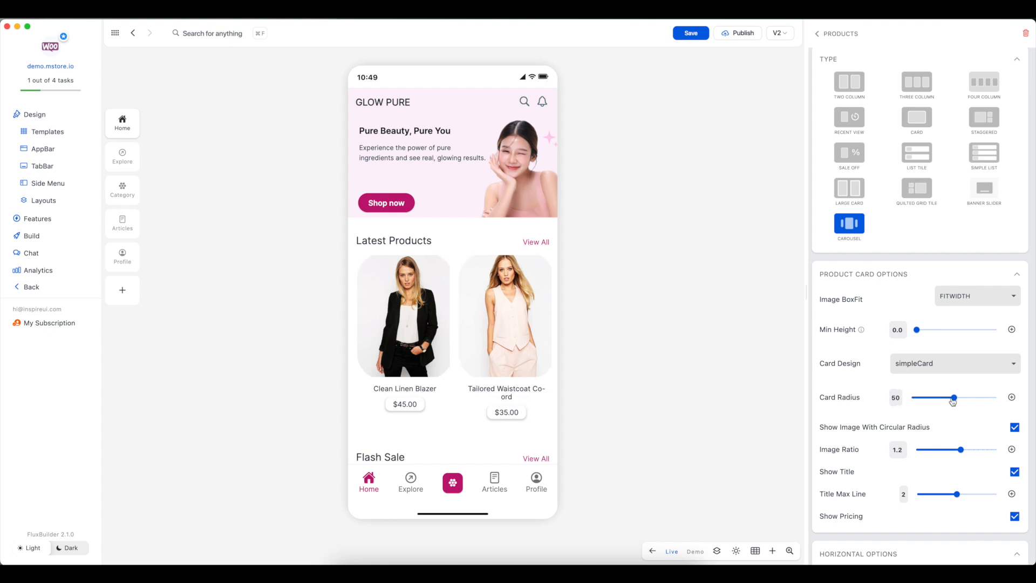
pyautogui.click(950, 400)
pyautogui.click(943, 400)
# Step: Turn off showing images with circular radius and set the product image ratio to 1.1
pyautogui.click(1014, 428)
pyautogui.click(934, 450)
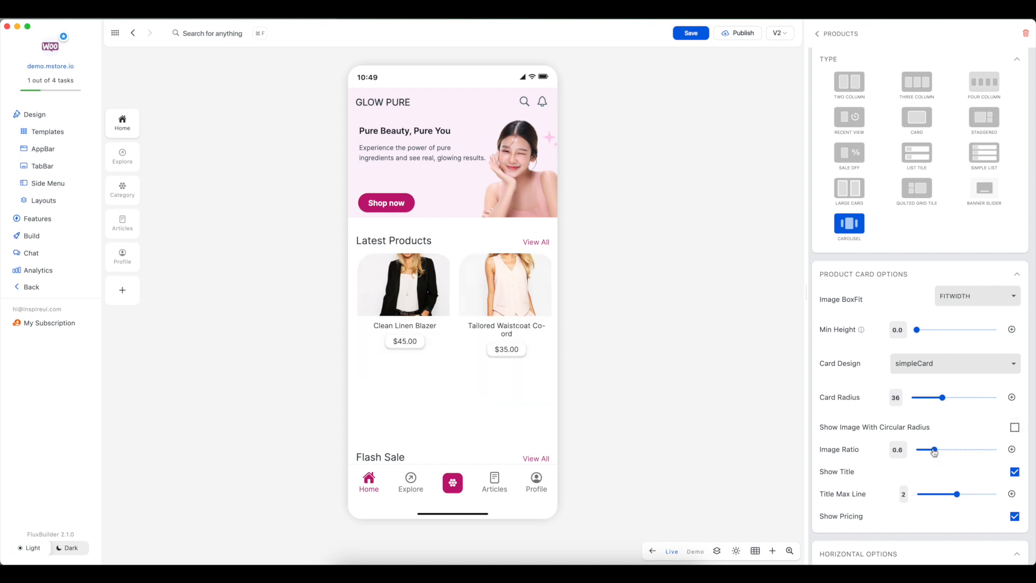
pyautogui.moveTo(934, 451); pyautogui.dragTo(958, 452)
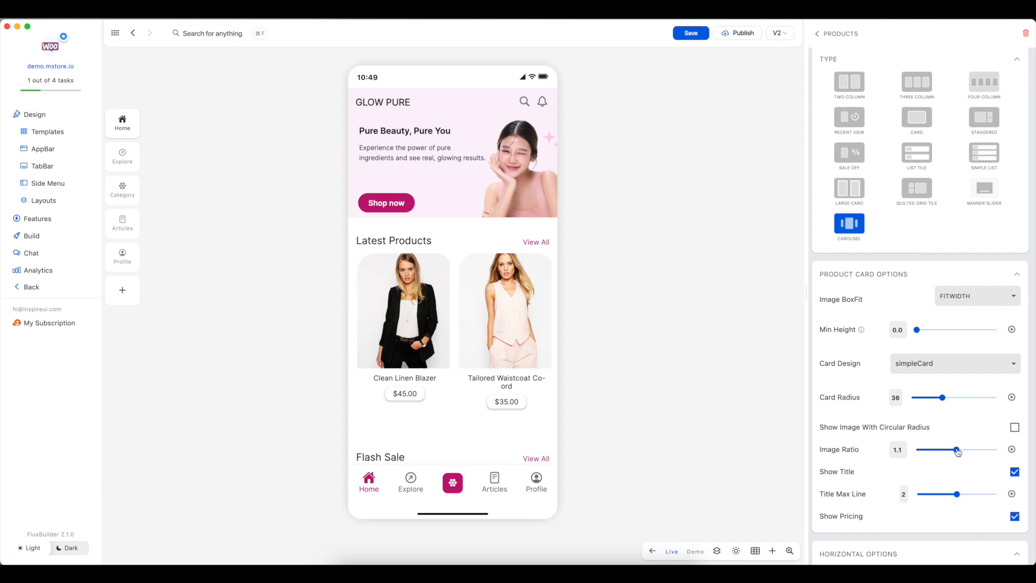
# Step: Preview the product cards with hidden titles and one-line titles, restoring visible titles with a maximum of 2 lines
pyautogui.click(1015, 472)
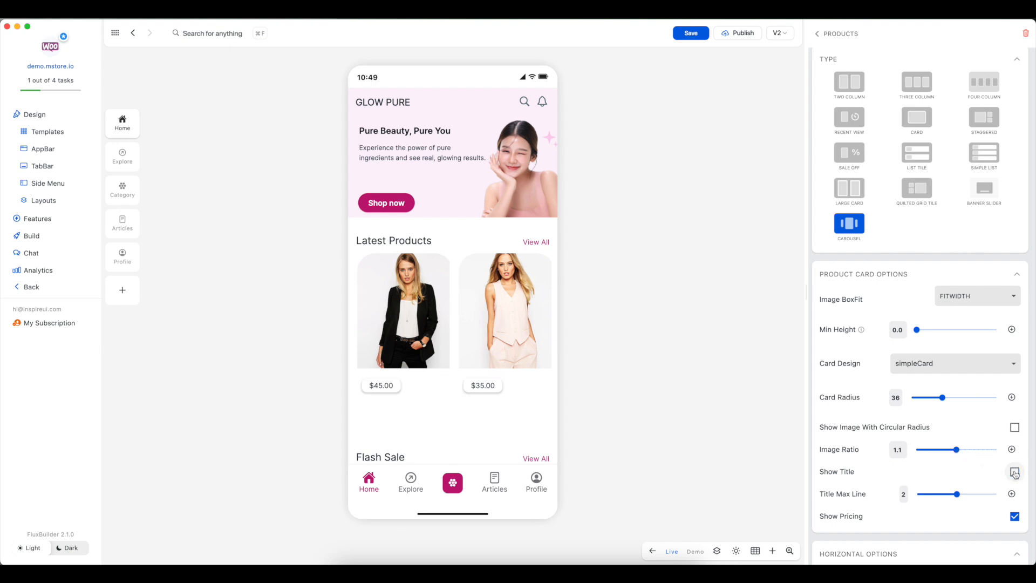
pyautogui.click(1016, 473)
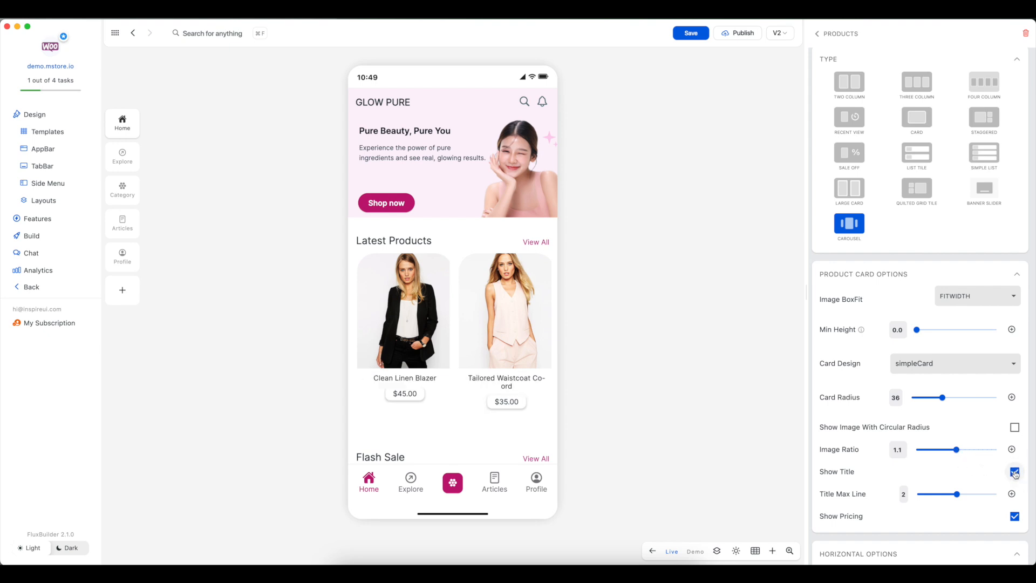
pyautogui.click(926, 500)
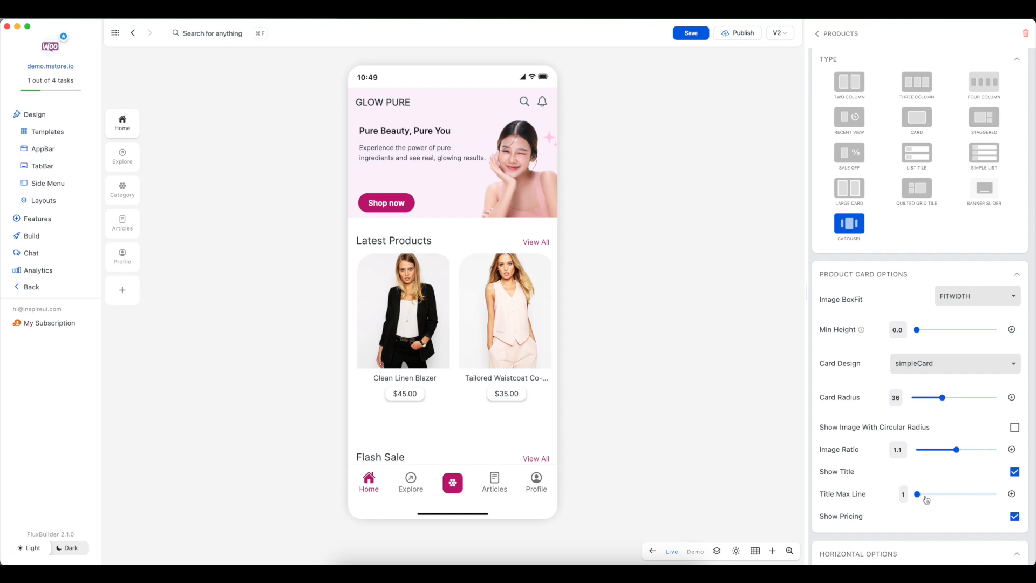
pyautogui.click(958, 496)
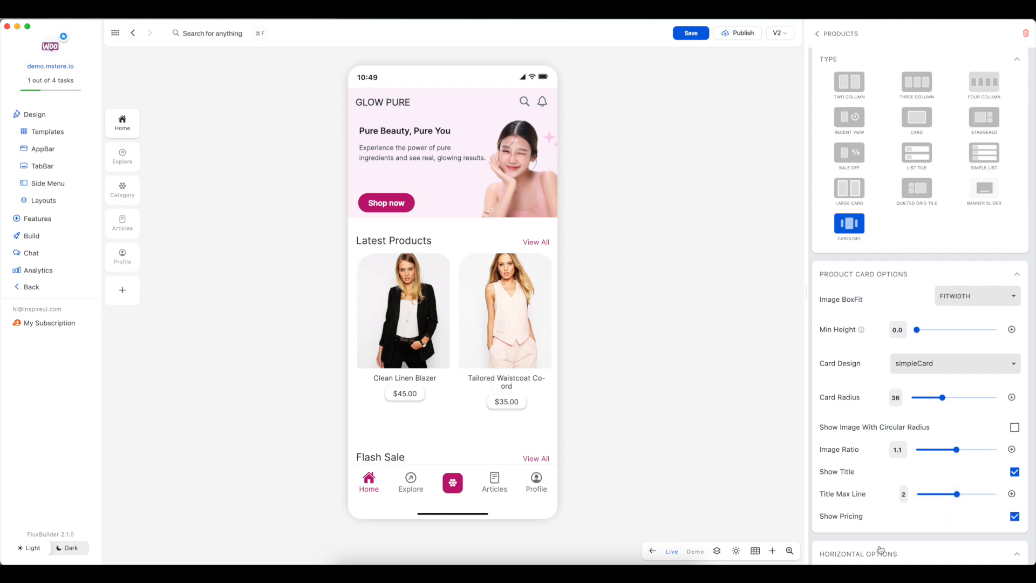
# Step: Set the carousel's horizontal margin to 12 and its vertical margin to 10
pyautogui.scroll(-2, 877, 481)
pyautogui.scroll(-6, 877, 481)
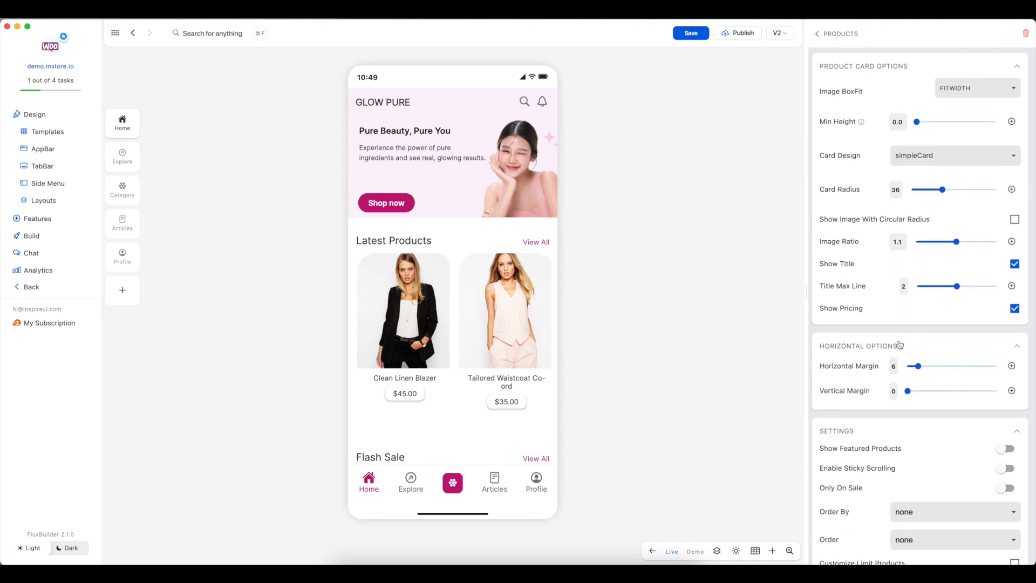
pyautogui.moveTo(918, 366); pyautogui.dragTo(932, 367)
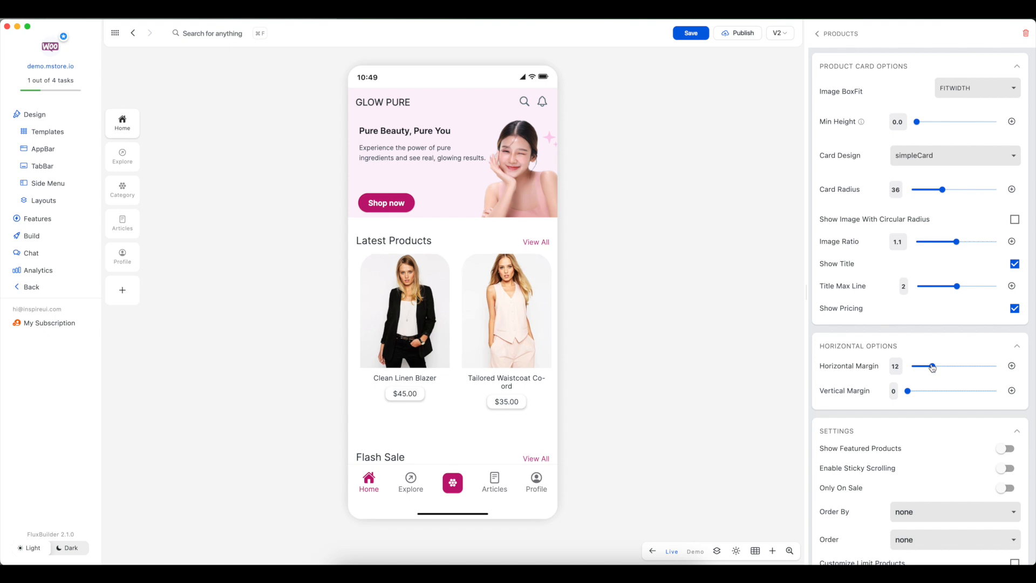
pyautogui.click(934, 391)
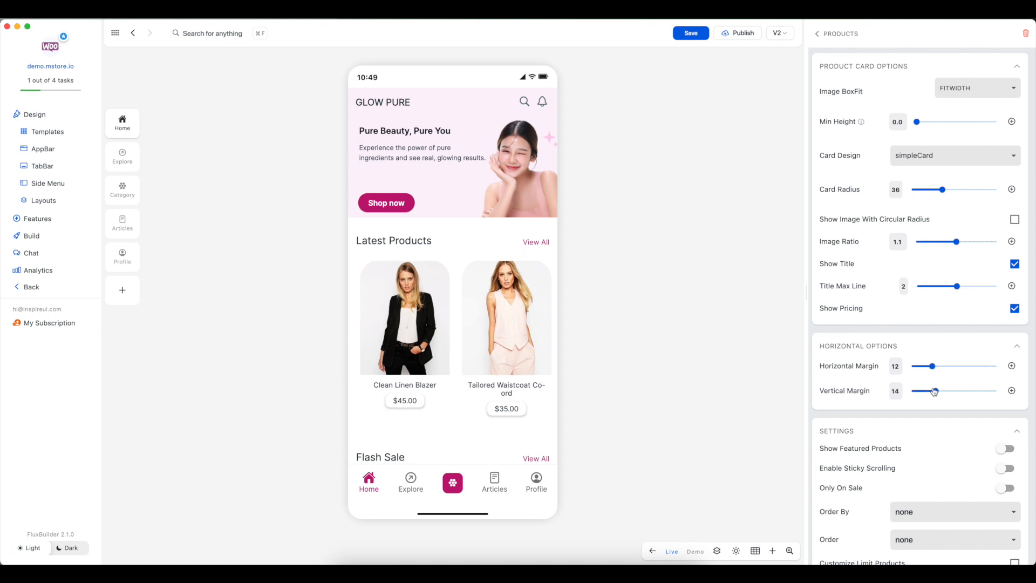
pyautogui.moveTo(934, 392); pyautogui.dragTo(929, 394)
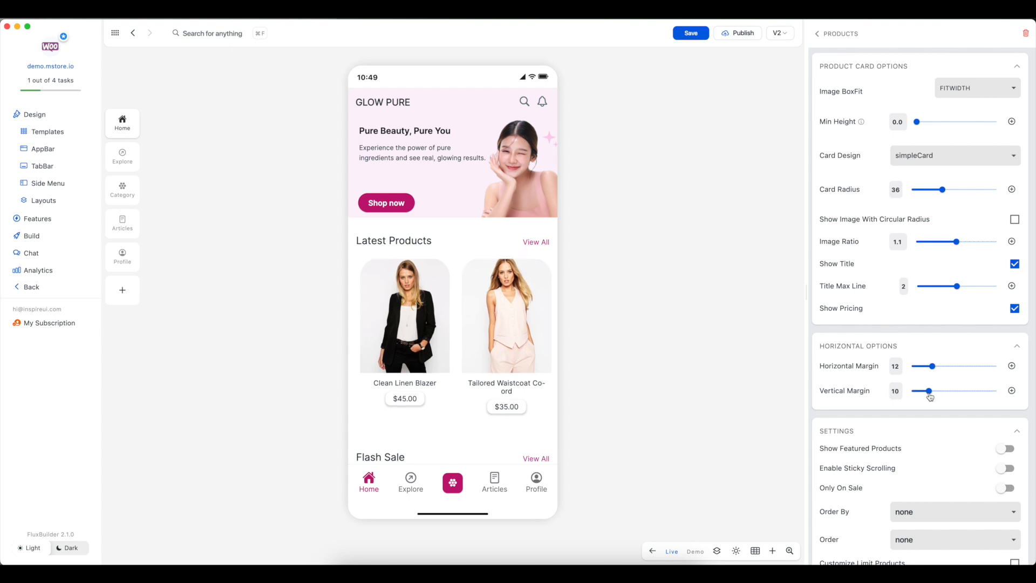
# Step: Preview the Latest Products section without a customized height, re-enable Customize Height, and set the height to 348
pyautogui.scroll(-5, 930, 418)
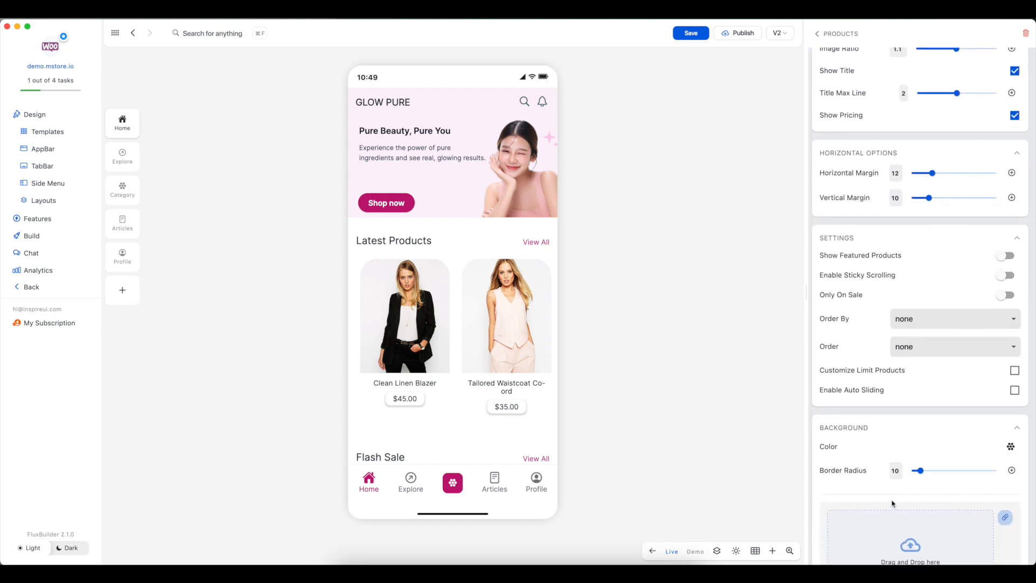
pyautogui.moveTo(900, 416); pyautogui.dragTo(936, 47)
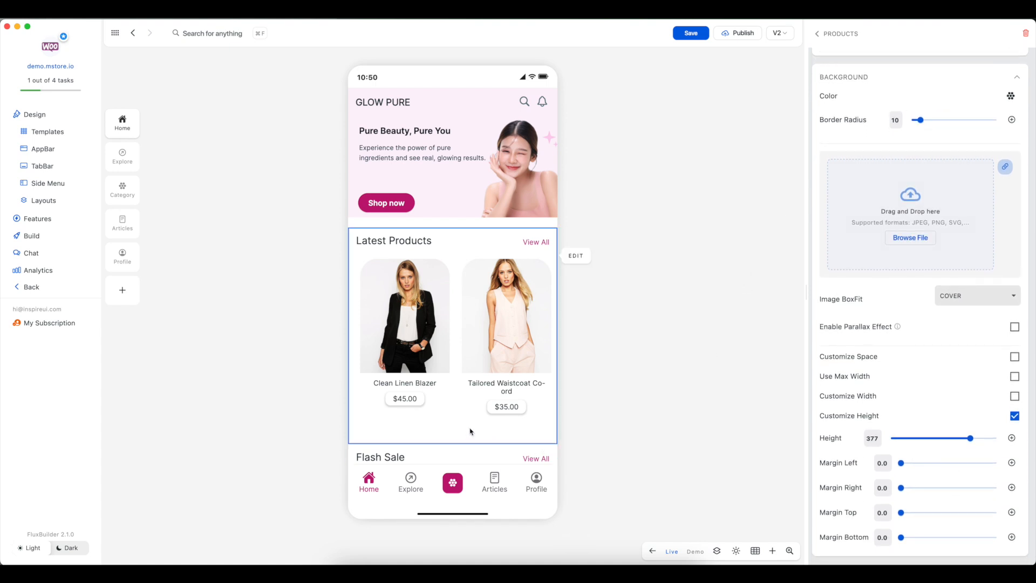
pyautogui.click(1015, 417)
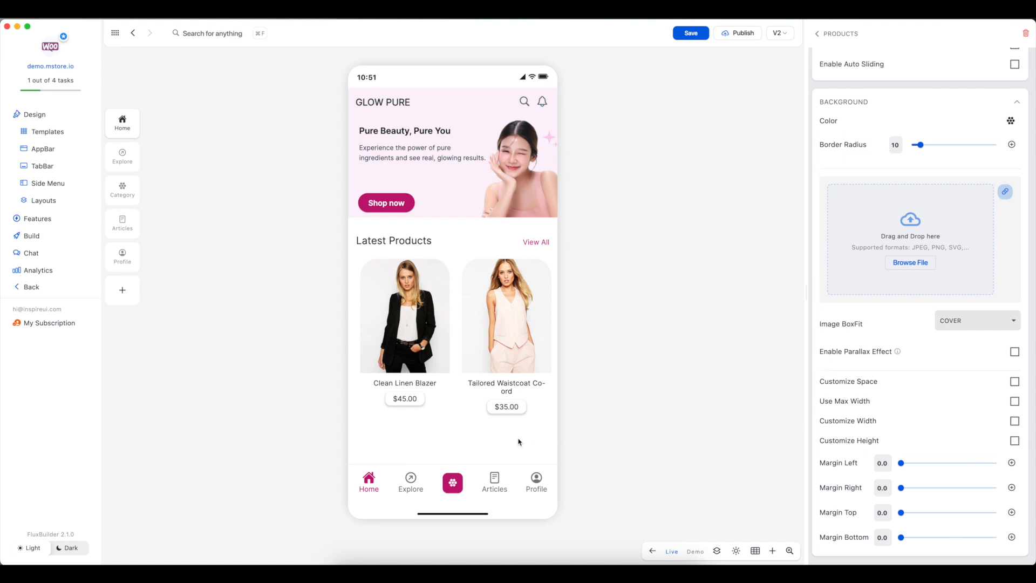
pyautogui.scroll(-5, 485, 431)
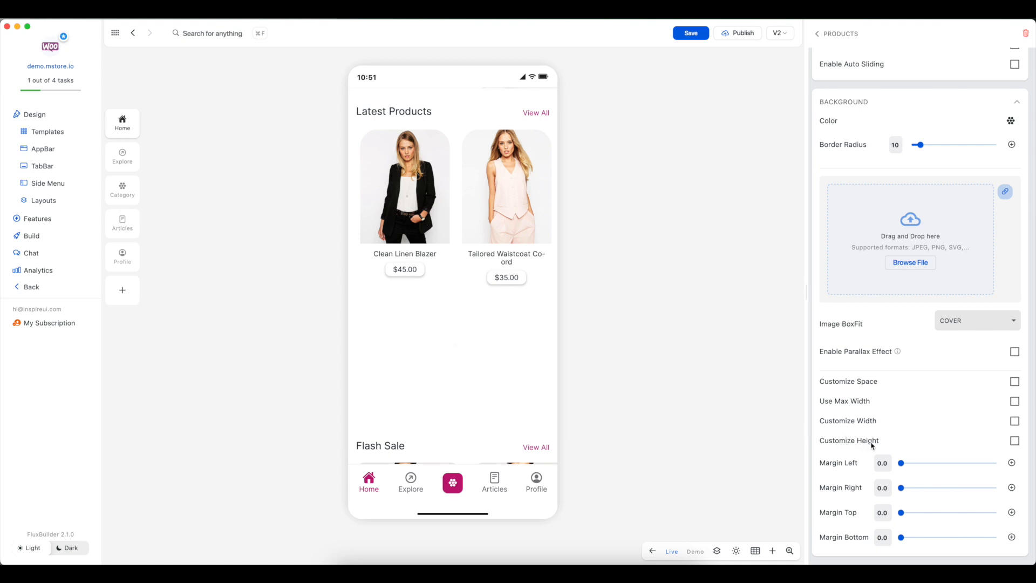
pyautogui.click(1014, 441)
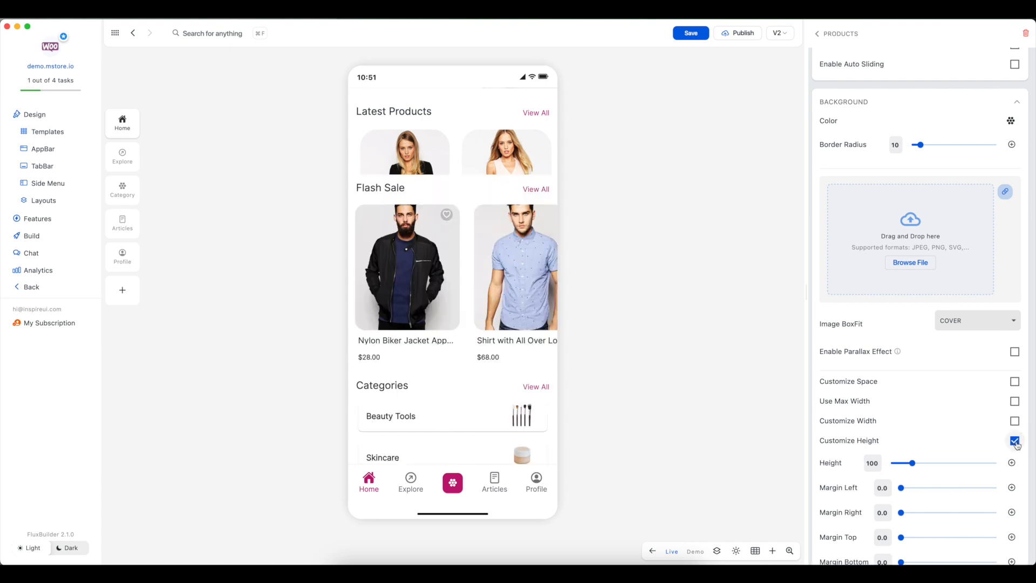
pyautogui.moveTo(912, 464); pyautogui.dragTo(966, 468)
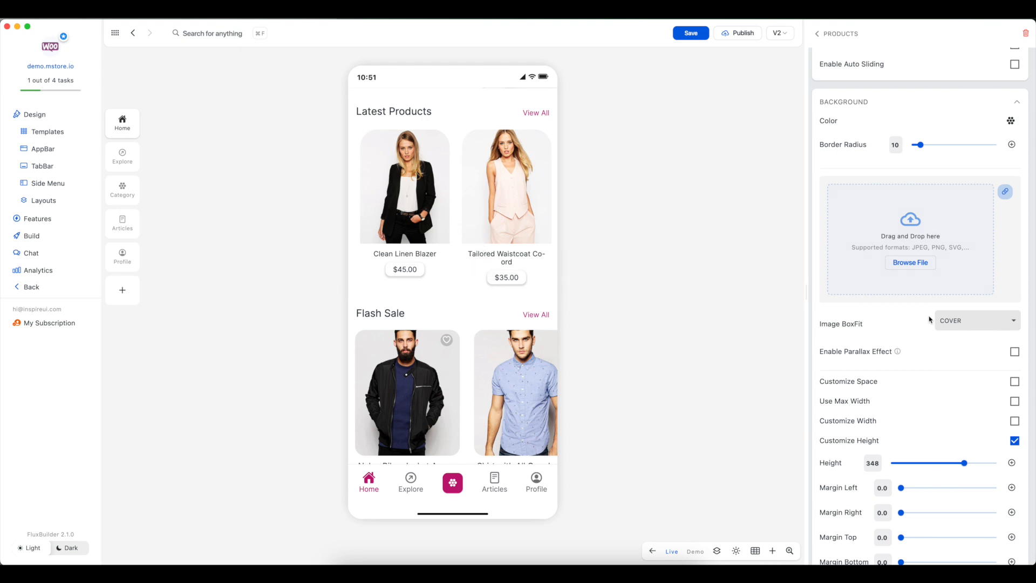
# Step: Preview auto sliding in the Latest Products carousel and turn it off again
pyautogui.moveTo(913, 86); pyautogui.dragTo(917, 454)
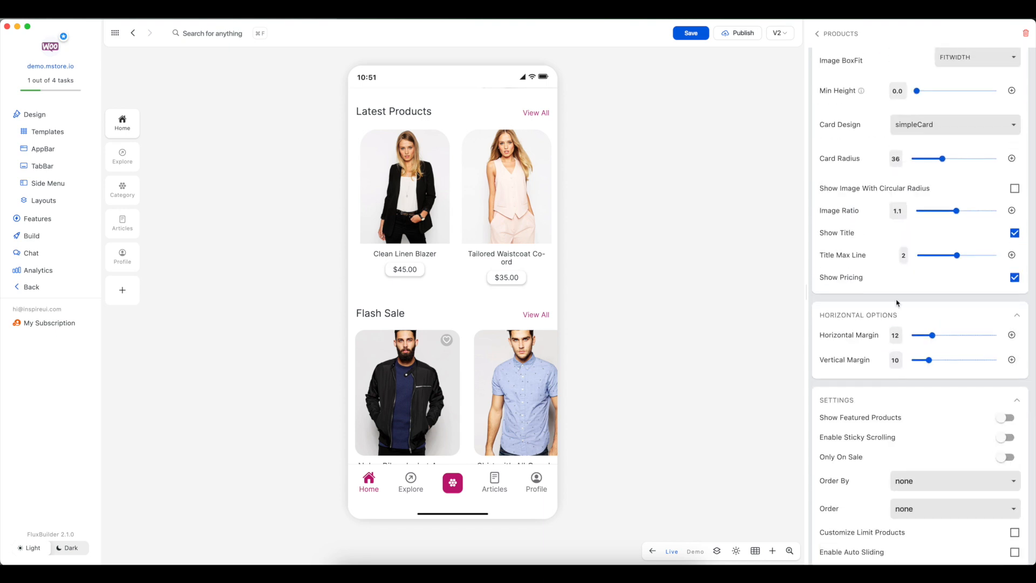
pyautogui.moveTo(898, 300); pyautogui.dragTo(882, 561)
pyautogui.moveTo(898, 227); pyautogui.dragTo(905, 27)
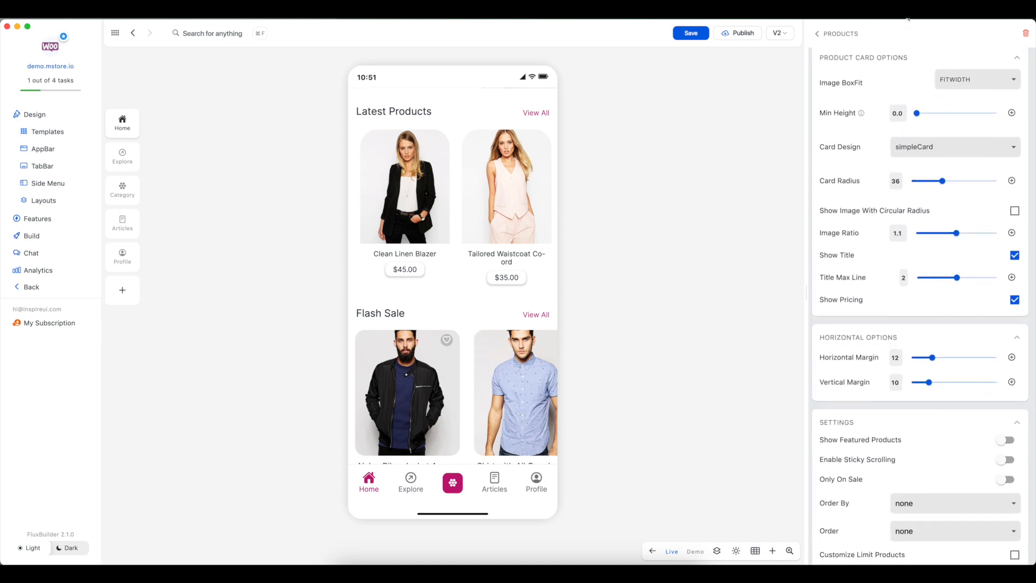
pyautogui.moveTo(882, 400); pyautogui.dragTo(913, 138)
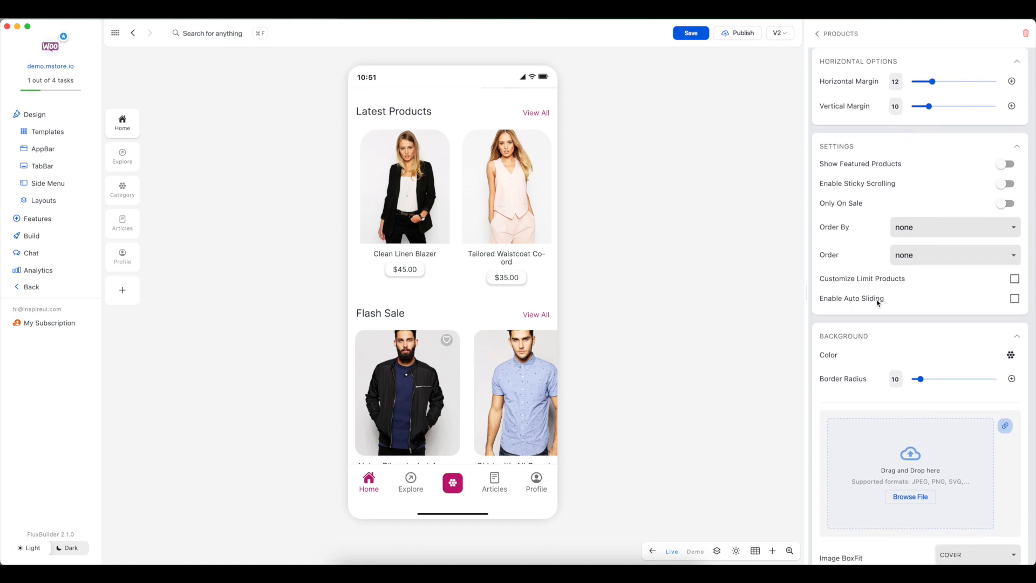
pyautogui.click(1014, 298)
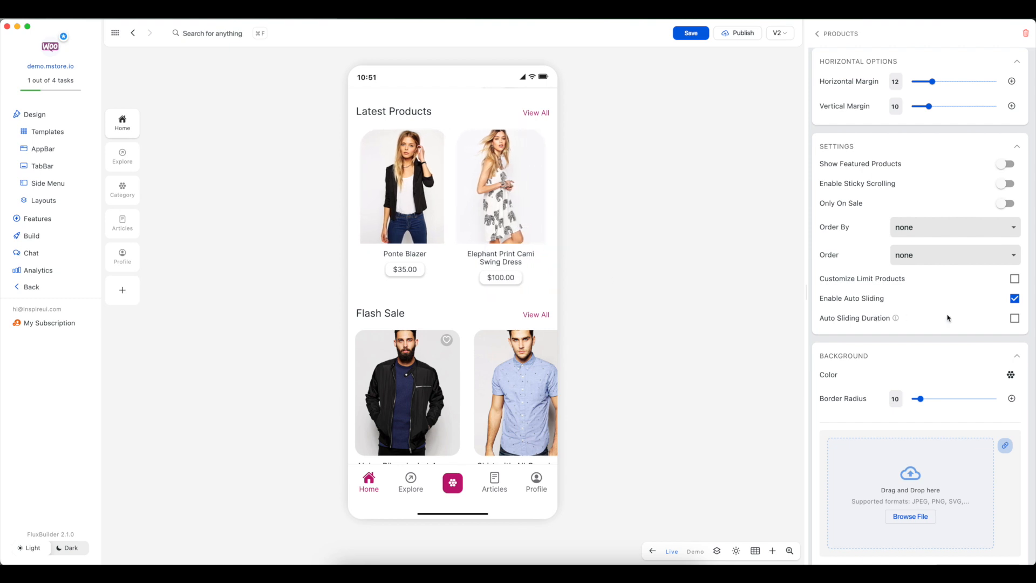
pyautogui.click(1015, 298)
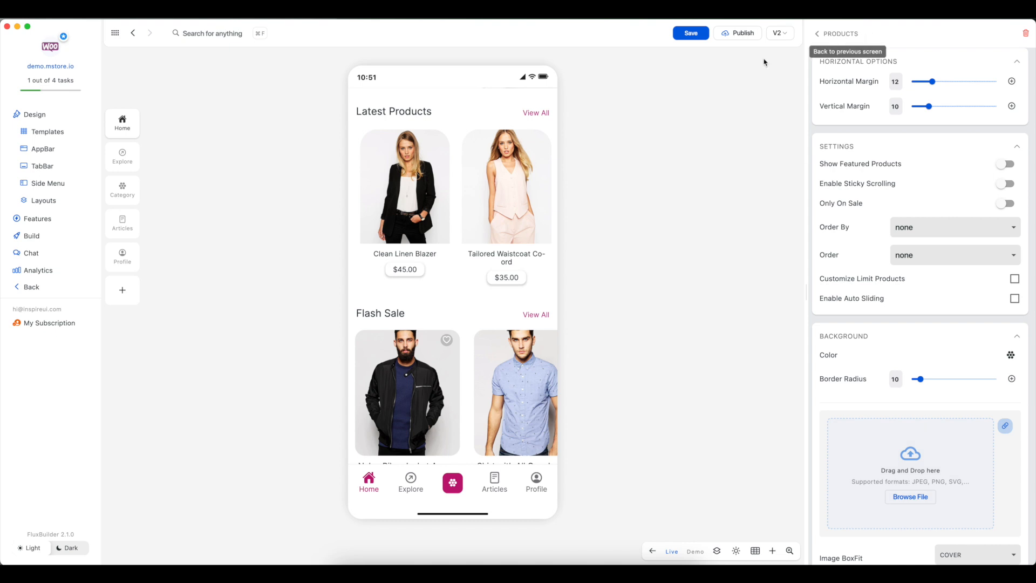
# Step: Return to the dashboard, open the WordPress app, and open the Home layout's Favourites blog section for editing
pyautogui.click(37, 291)
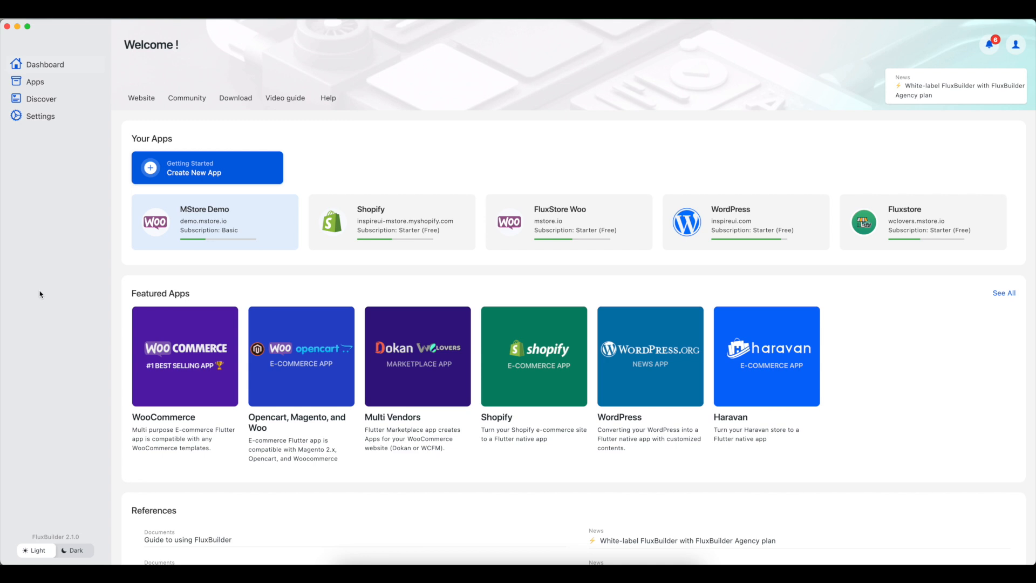
pyautogui.click(628, 359)
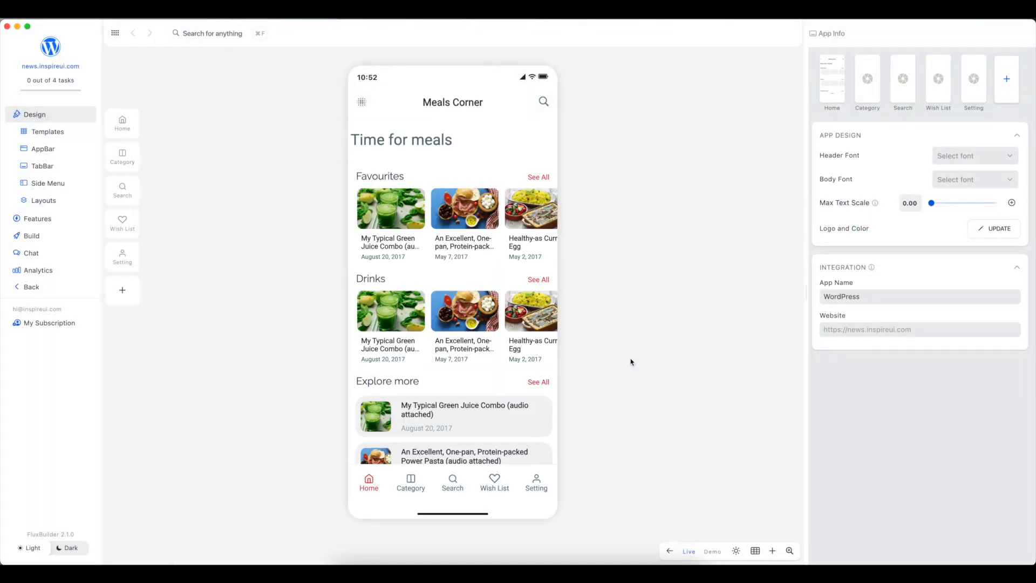
pyautogui.click(132, 133)
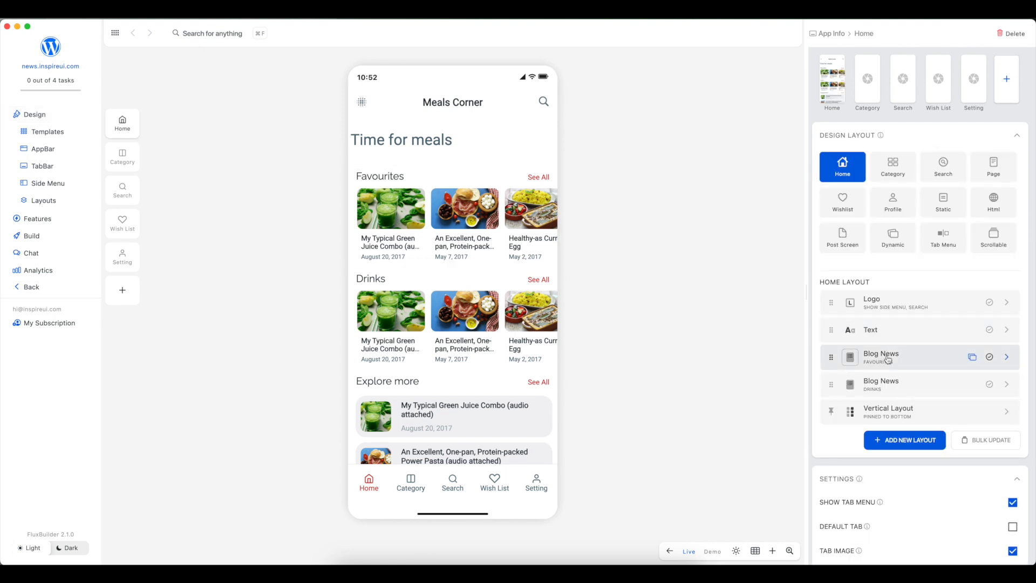
pyautogui.click(1007, 357)
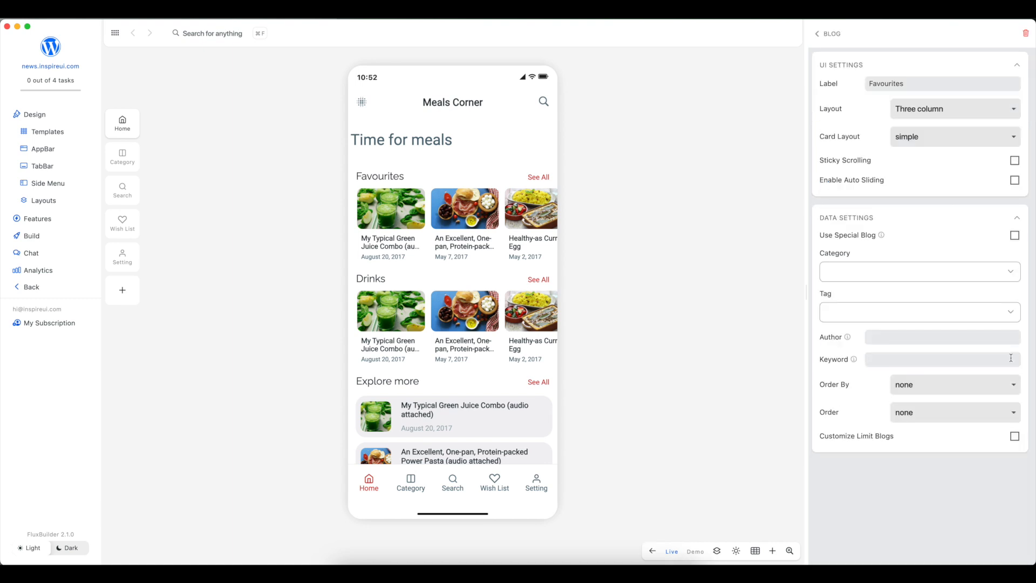
# Step: Change the Favourites blog layout to Banner Slider and set its indicator limit to 2
pyautogui.click(922, 110)
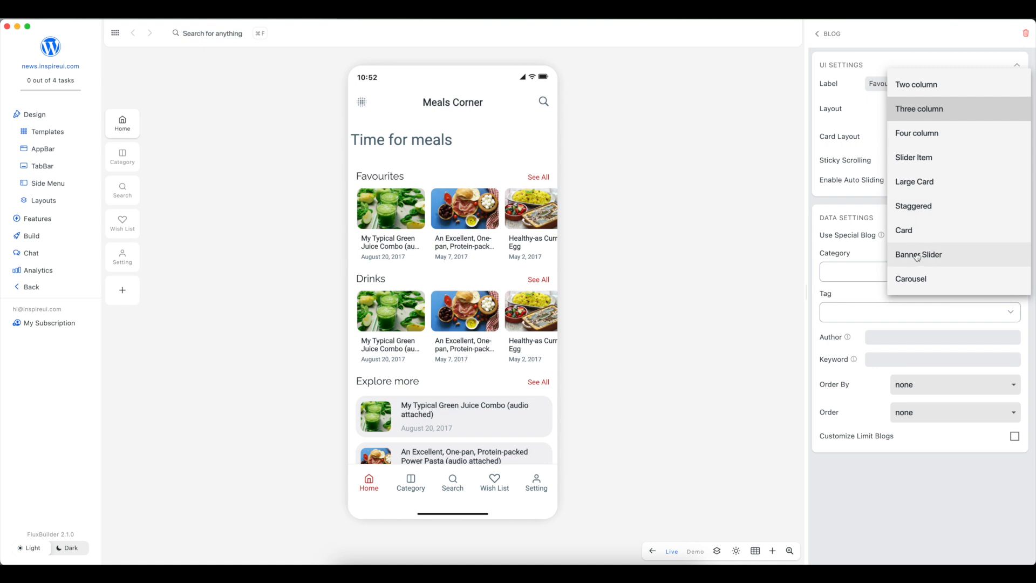
pyautogui.click(941, 256)
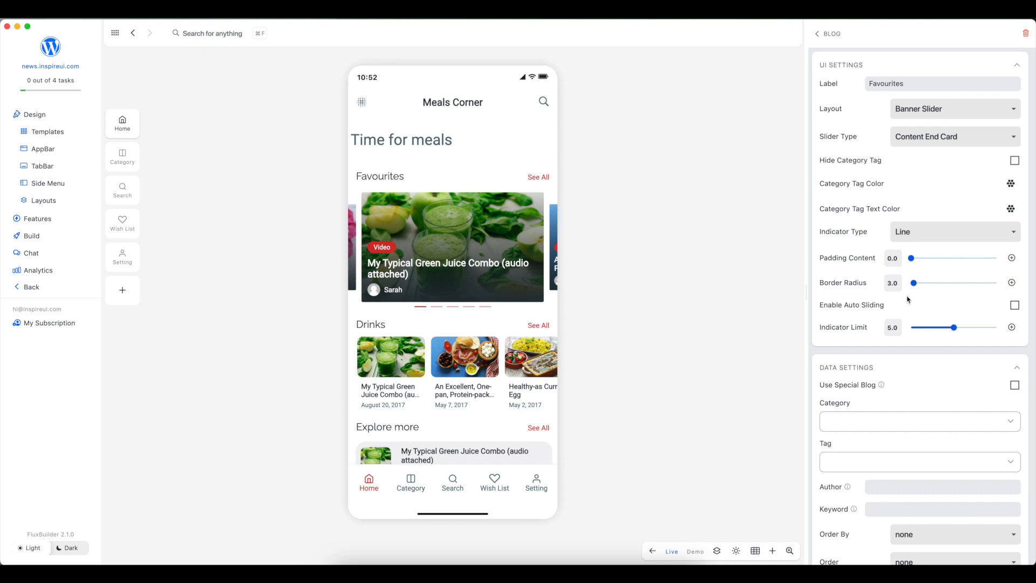
pyautogui.click(929, 328)
# Step: Set the slider type to Content Between Card with a border radius of 31.3, and swipe through the banner preview
pyautogui.click(937, 138)
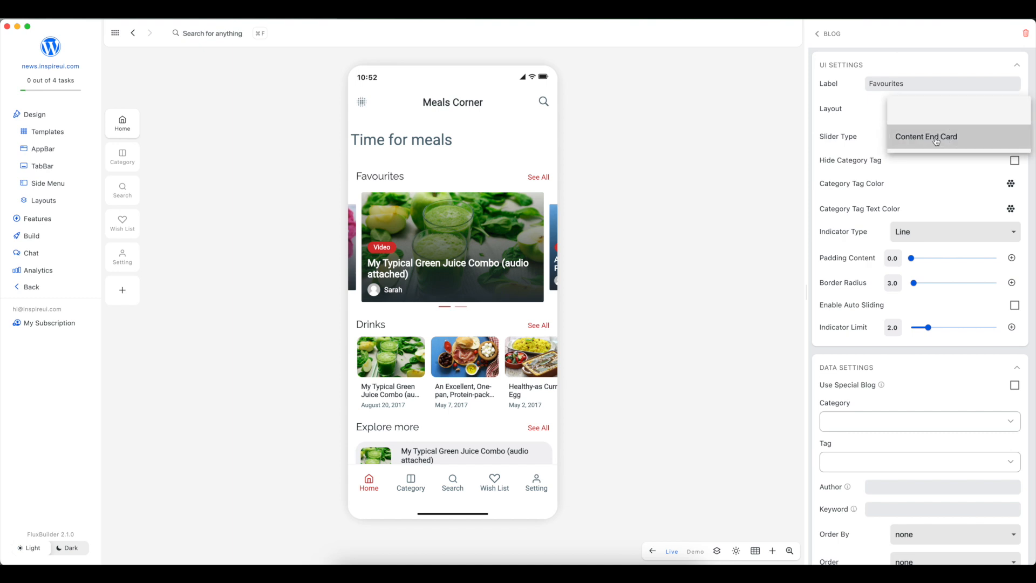
pyautogui.click(932, 120)
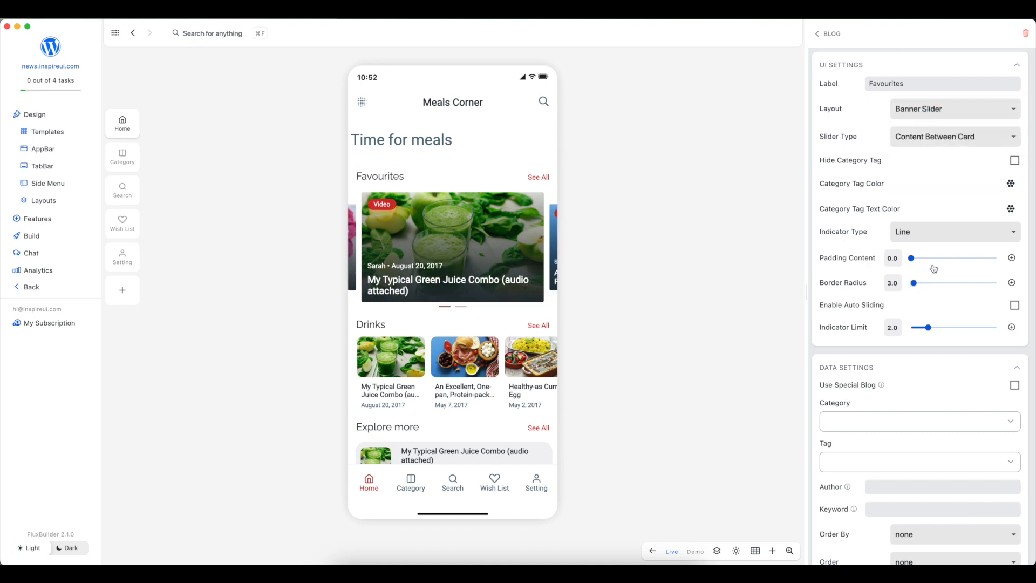
pyautogui.click(939, 283)
pyautogui.moveTo(549, 297); pyautogui.dragTo(411, 300)
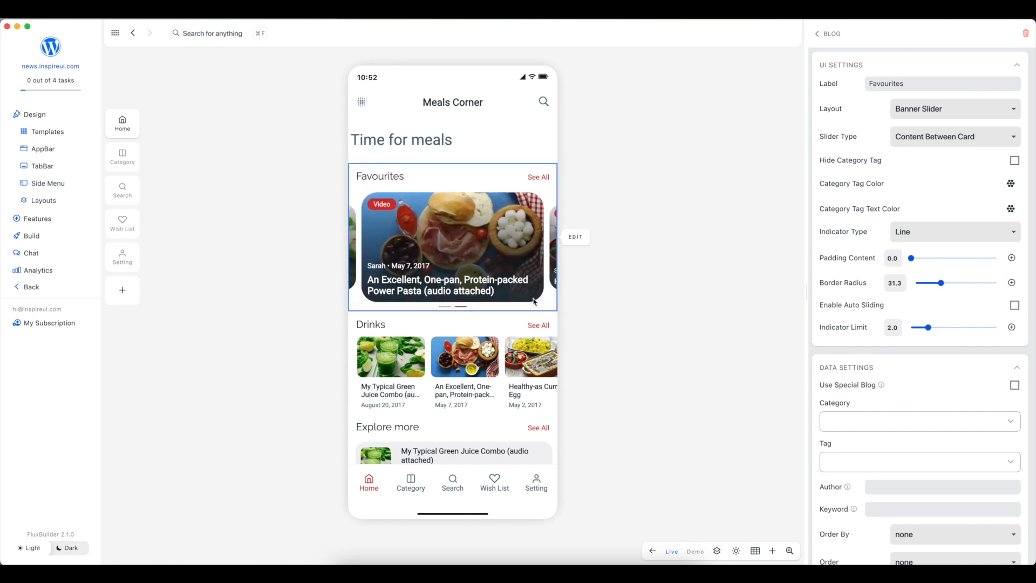
pyautogui.moveTo(533, 297); pyautogui.dragTo(402, 306)
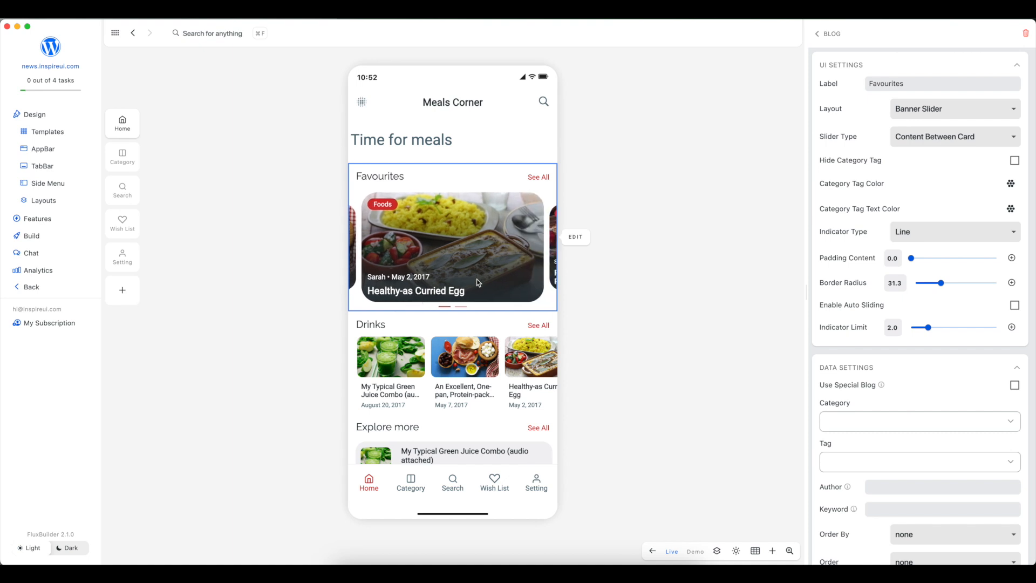
# Step: Change the Favourites blog layout to Carousel and swipe forward and back through its posts in the preview
pyautogui.click(916, 114)
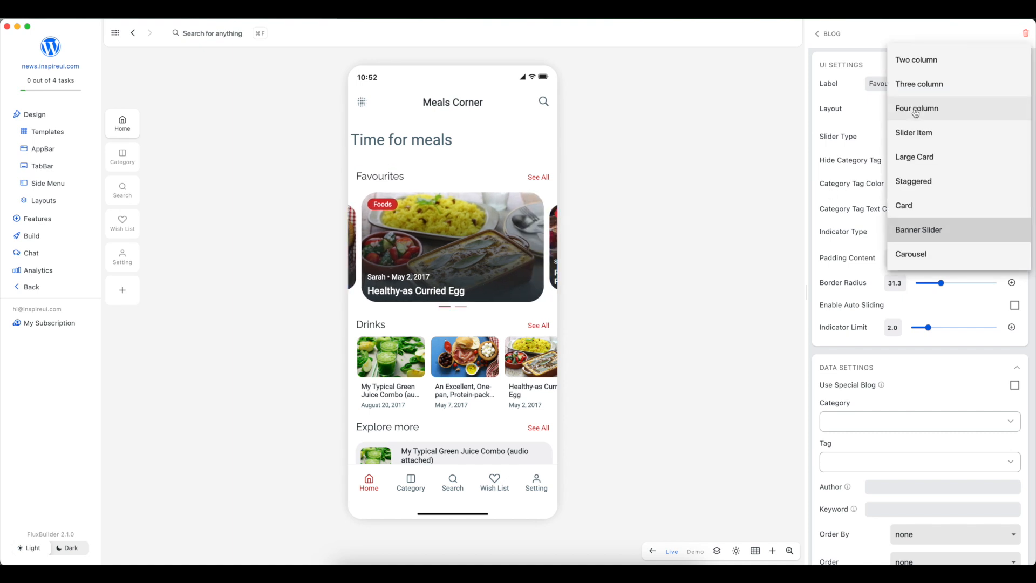
pyautogui.click(934, 255)
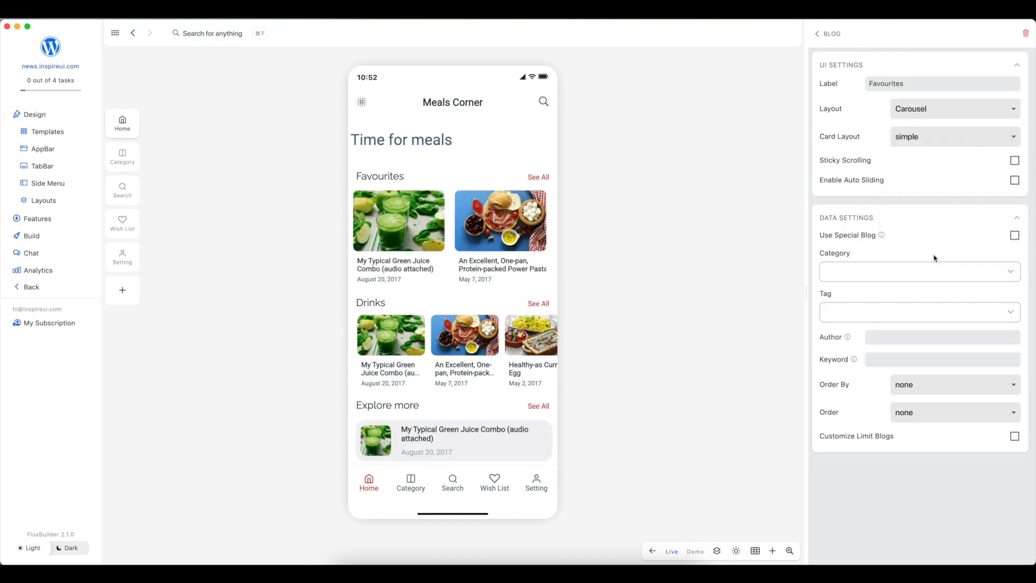
pyautogui.moveTo(544, 268); pyautogui.dragTo(433, 268)
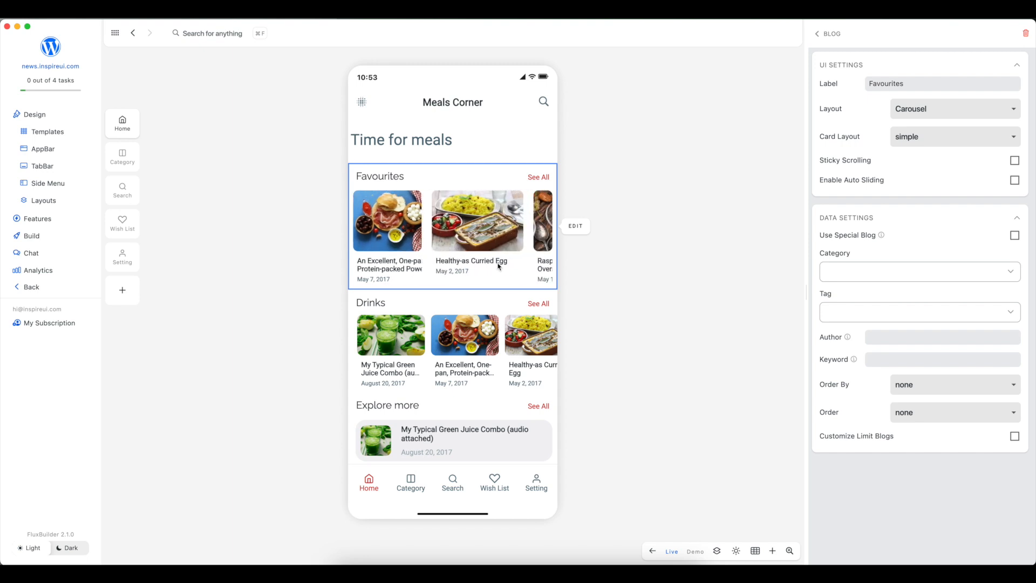
pyautogui.moveTo(527, 267); pyautogui.dragTo(505, 268)
pyautogui.moveTo(458, 268); pyautogui.dragTo(442, 270)
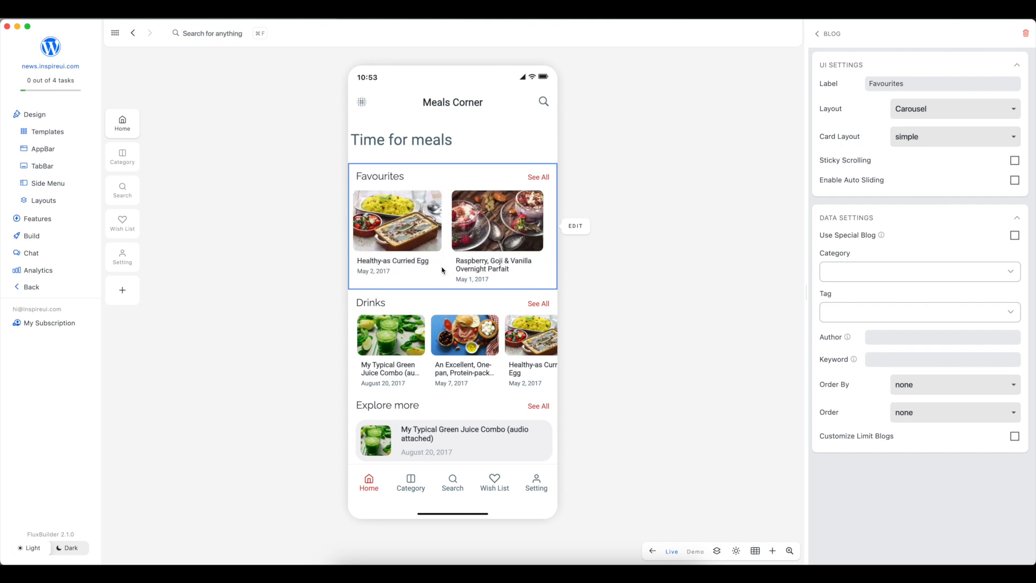
pyautogui.moveTo(536, 268); pyautogui.dragTo(569, 268)
pyautogui.moveTo(430, 269); pyautogui.dragTo(585, 271)
pyautogui.moveTo(407, 266); pyautogui.dragTo(545, 274)
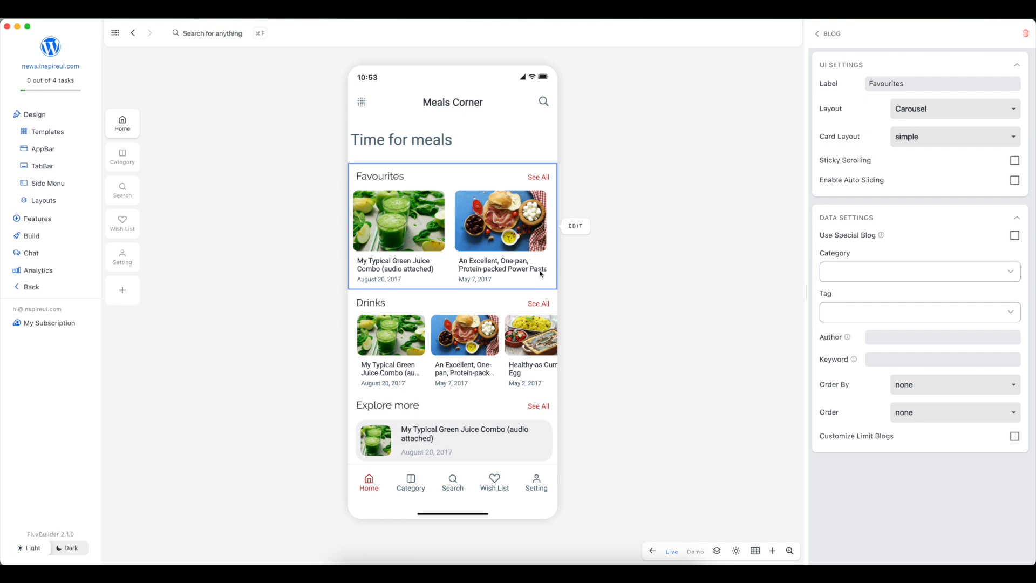